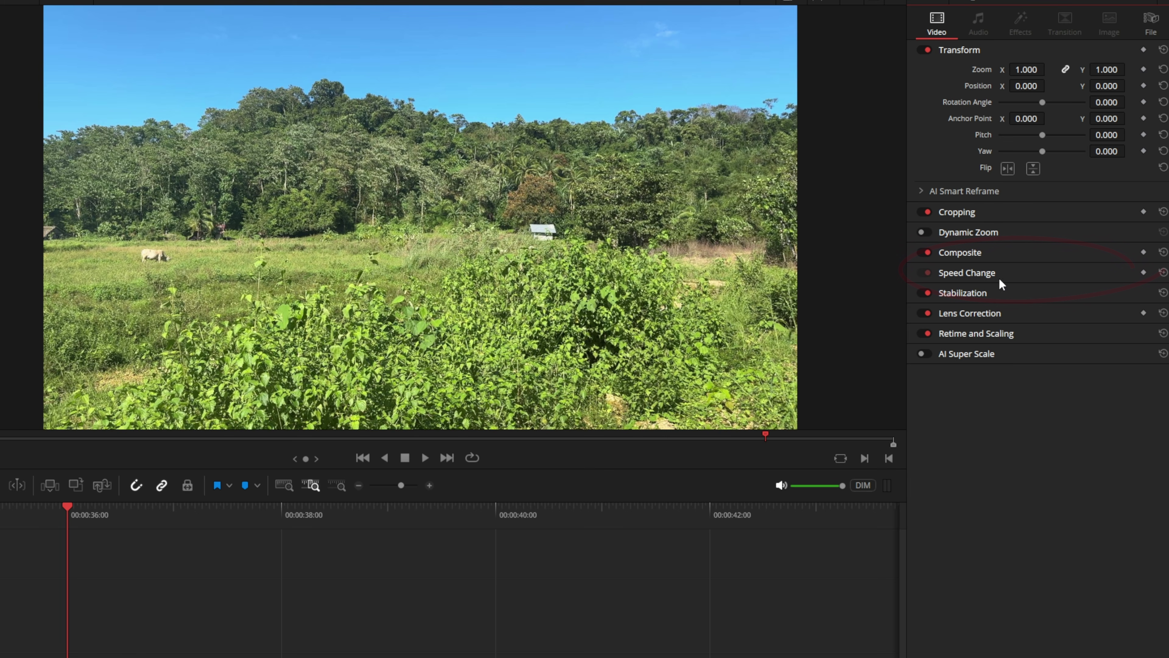
# - Freeze the Video 1 clip at 00:00:36:00 and again at 00:00:38:00 using the Speed Change direction setting
pyautogui.click(1046, 230)
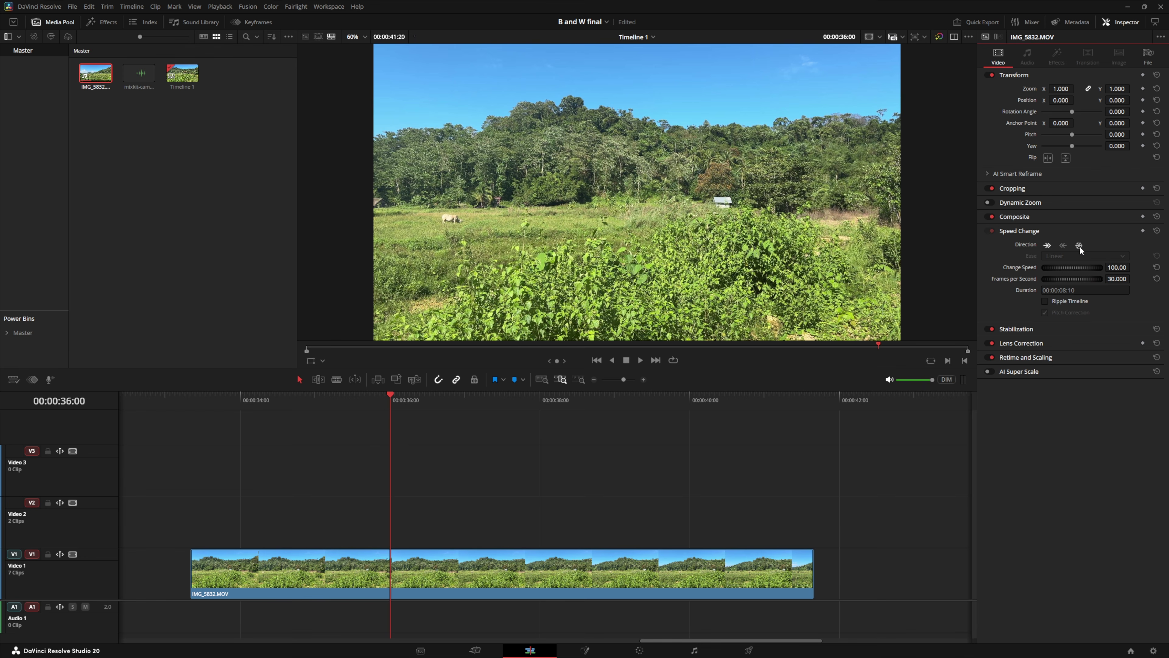
pyautogui.click(1080, 246)
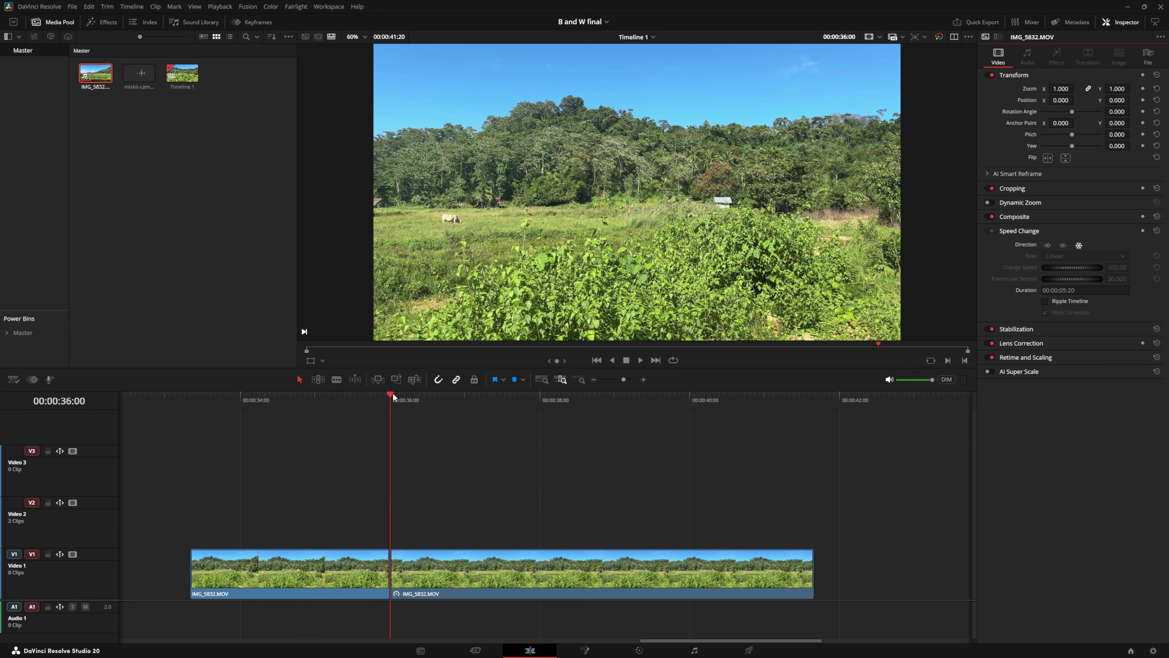
pyautogui.moveTo(394, 395); pyautogui.dragTo(540, 399)
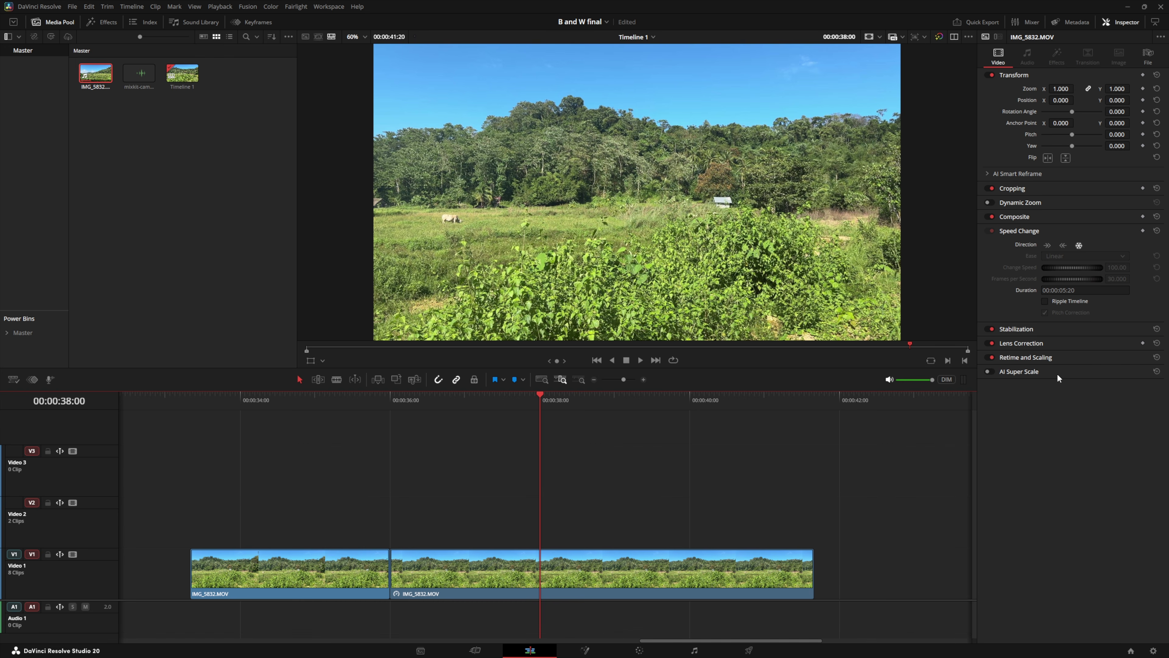
pyautogui.click(1080, 246)
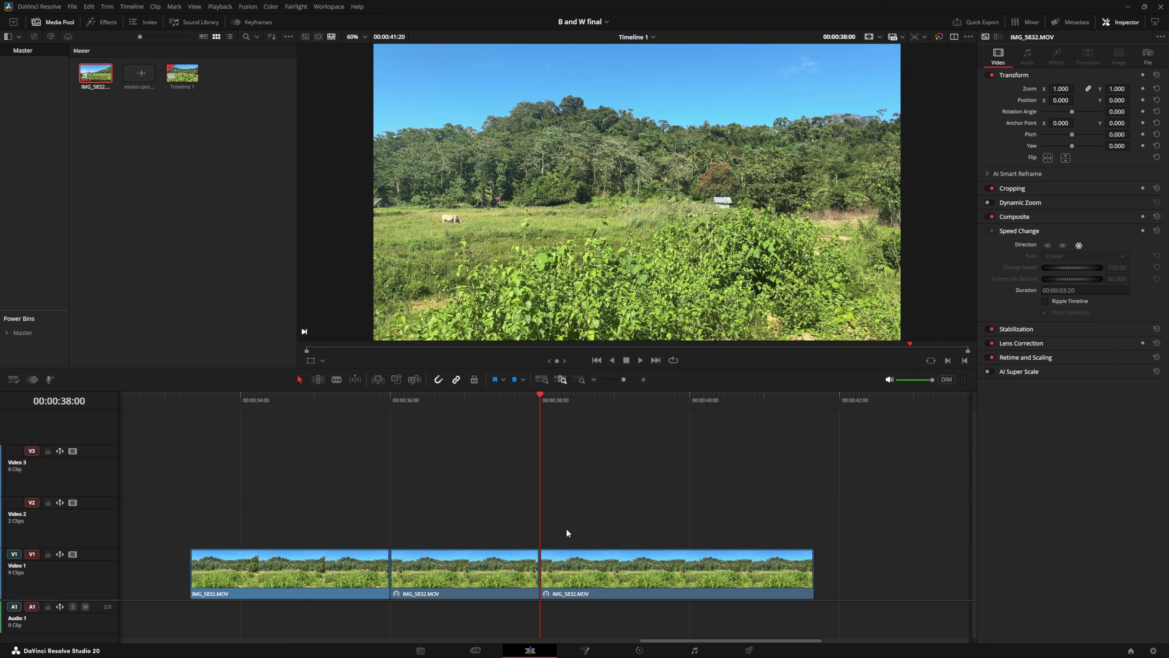
# - Set the segment after 00:00:38:00 back to forward playback and scrub through the timeline to check the freeze
pyautogui.click(599, 573)
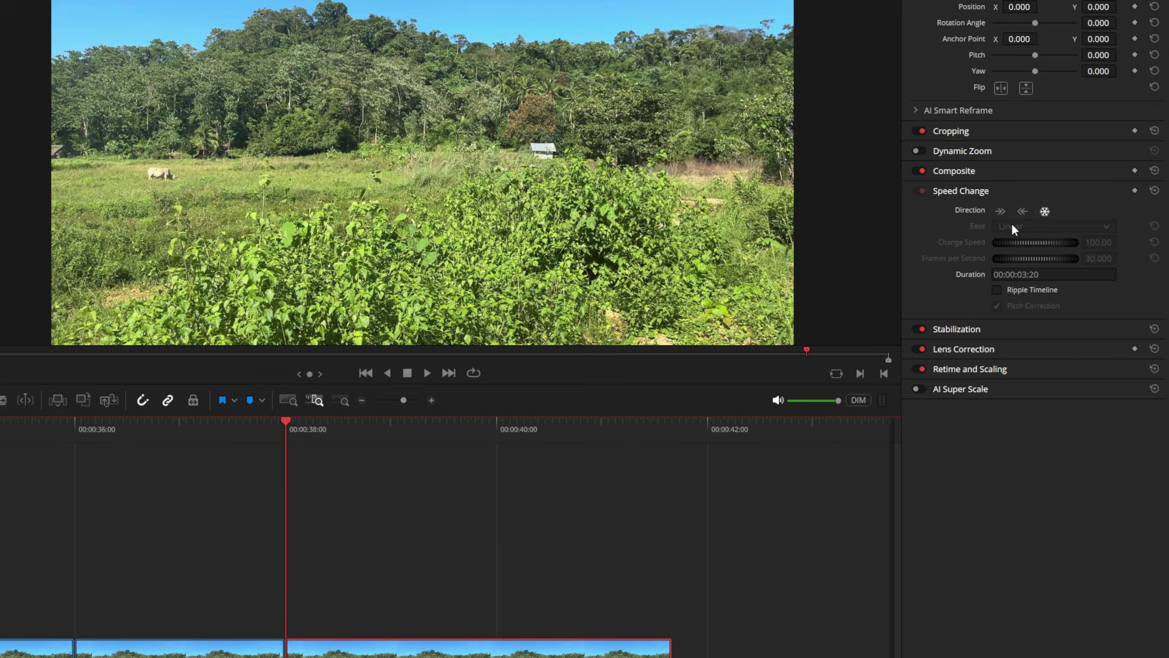
pyautogui.click(1048, 246)
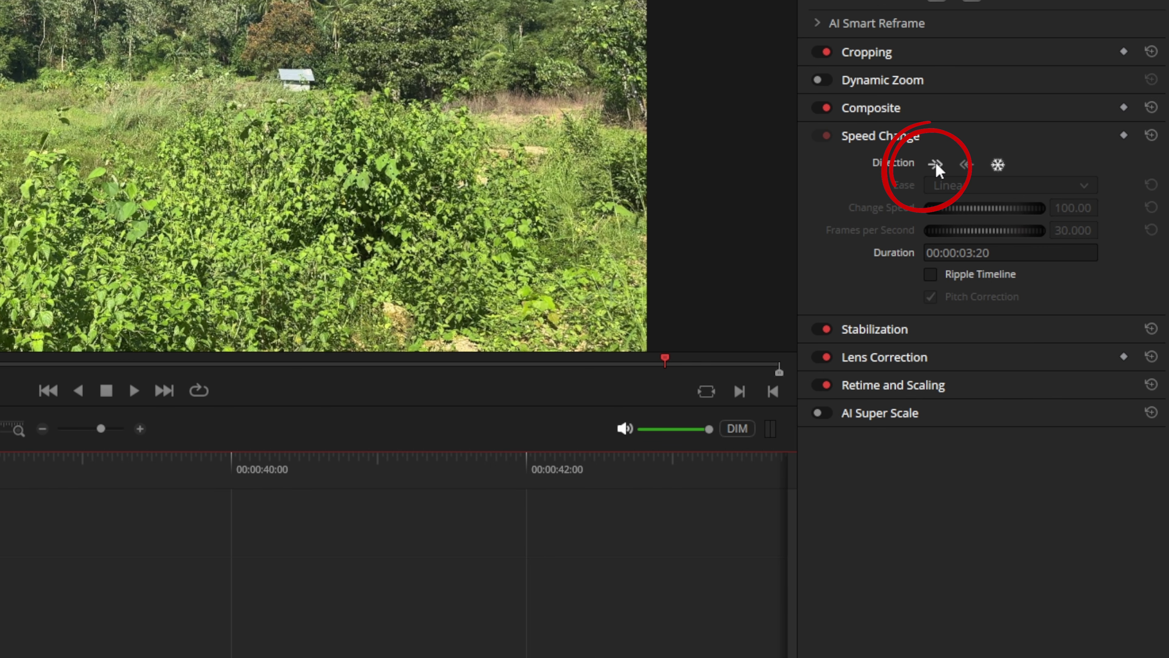
pyautogui.click(935, 161)
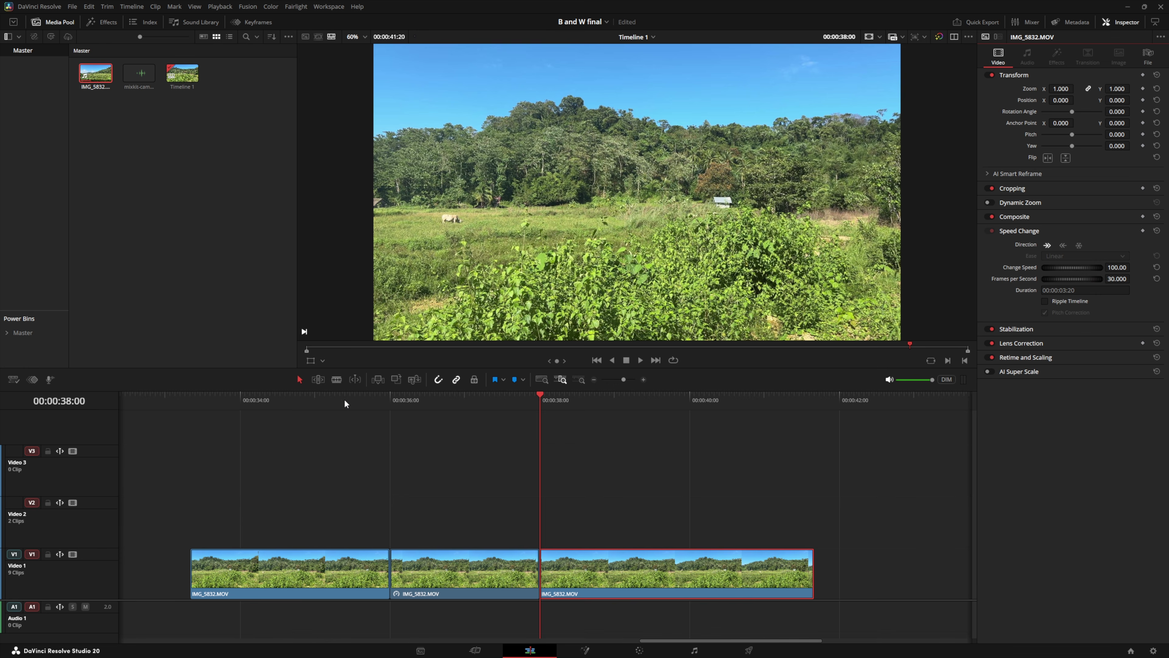
pyautogui.click(329, 403)
pyautogui.moveTo(329, 403); pyautogui.dragTo(723, 419)
# - Make the frozen middle segment black and white on the Color page by enabling Monochrome in the RGB Mixer
pyautogui.press('Up')
pyautogui.press('Up')
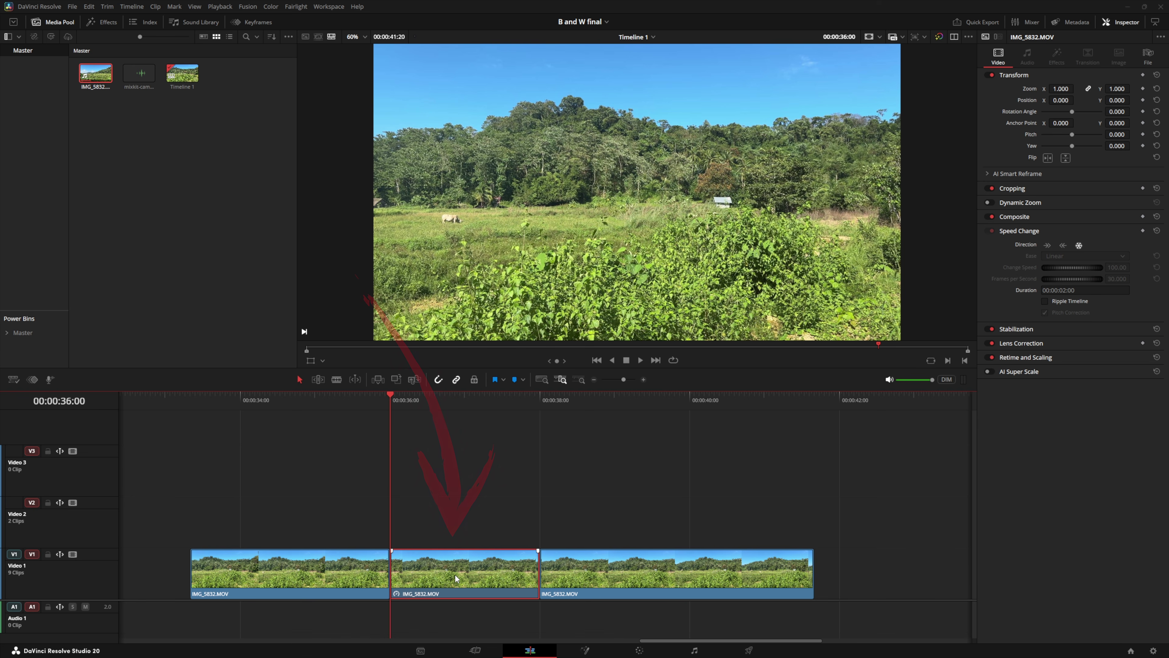
pyautogui.click(639, 651)
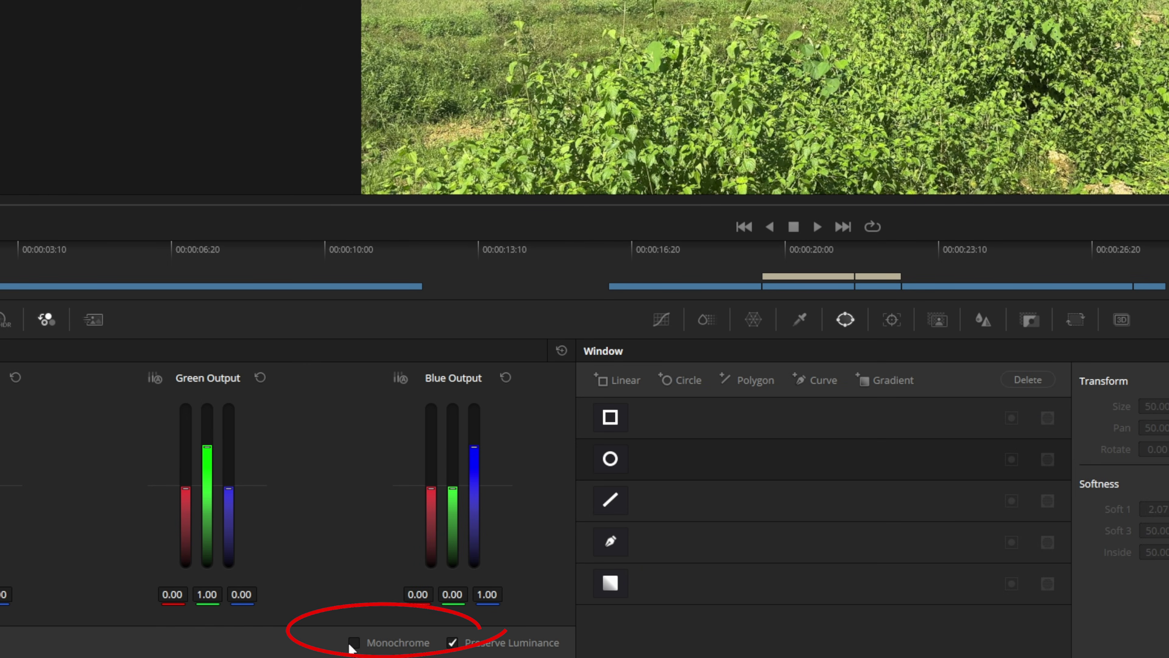
pyautogui.click(355, 644)
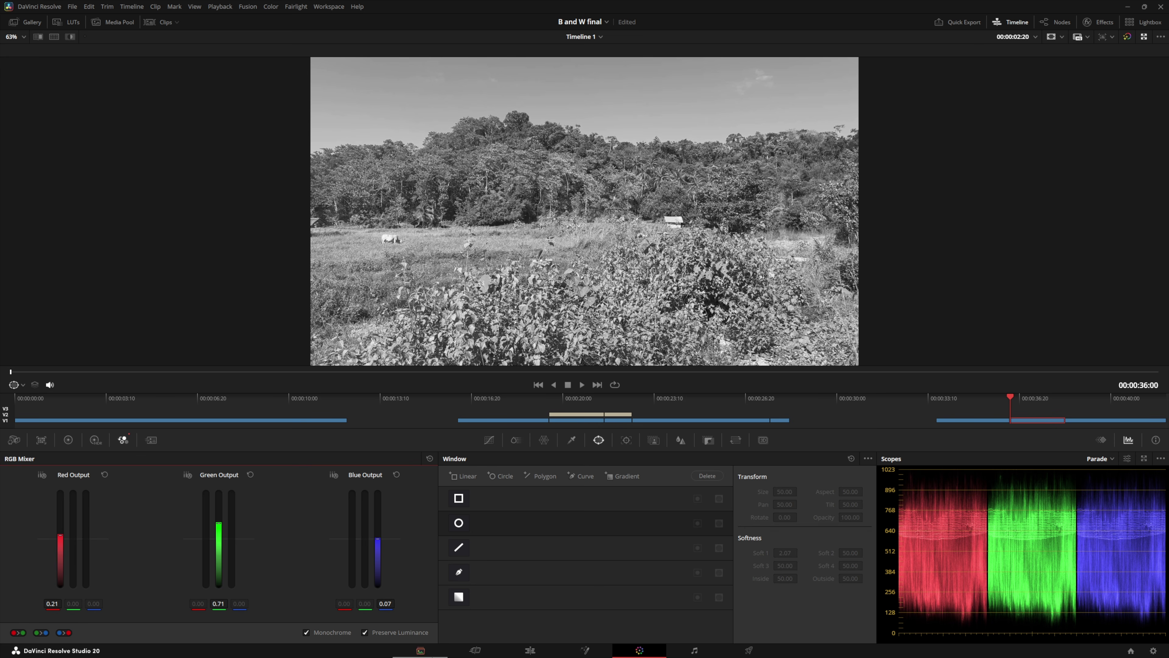
# - Return to the Edit page and play the timeline from before the freeze frame to review the monochrome effect
pyautogui.click(531, 651)
pyautogui.click(324, 403)
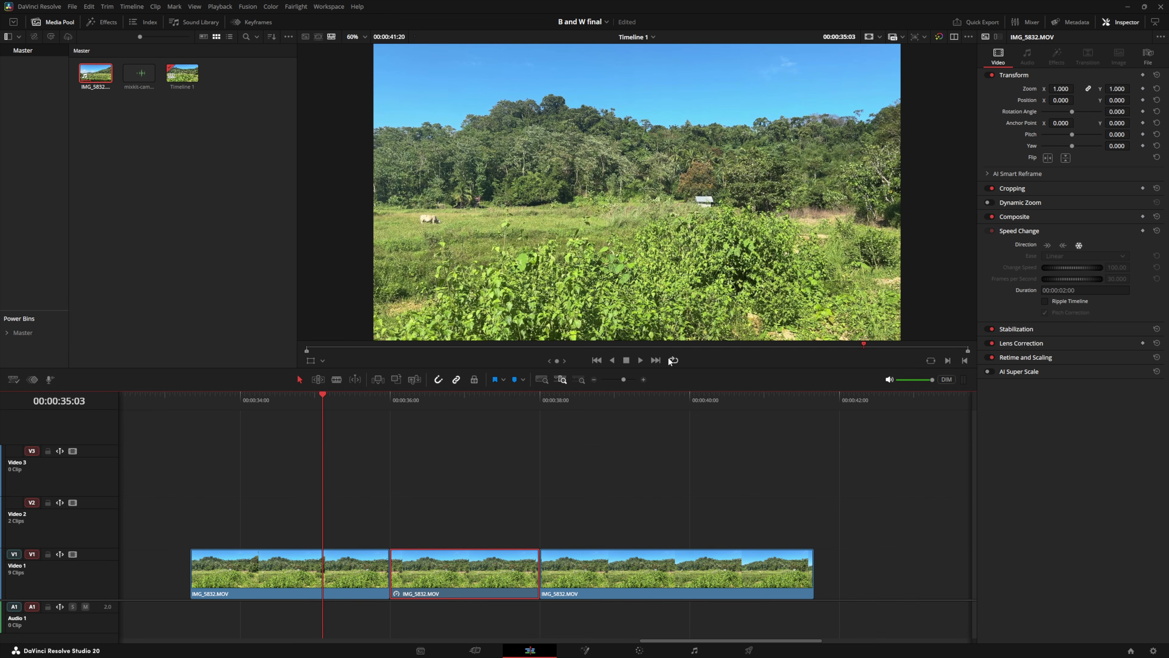
pyautogui.click(641, 360)
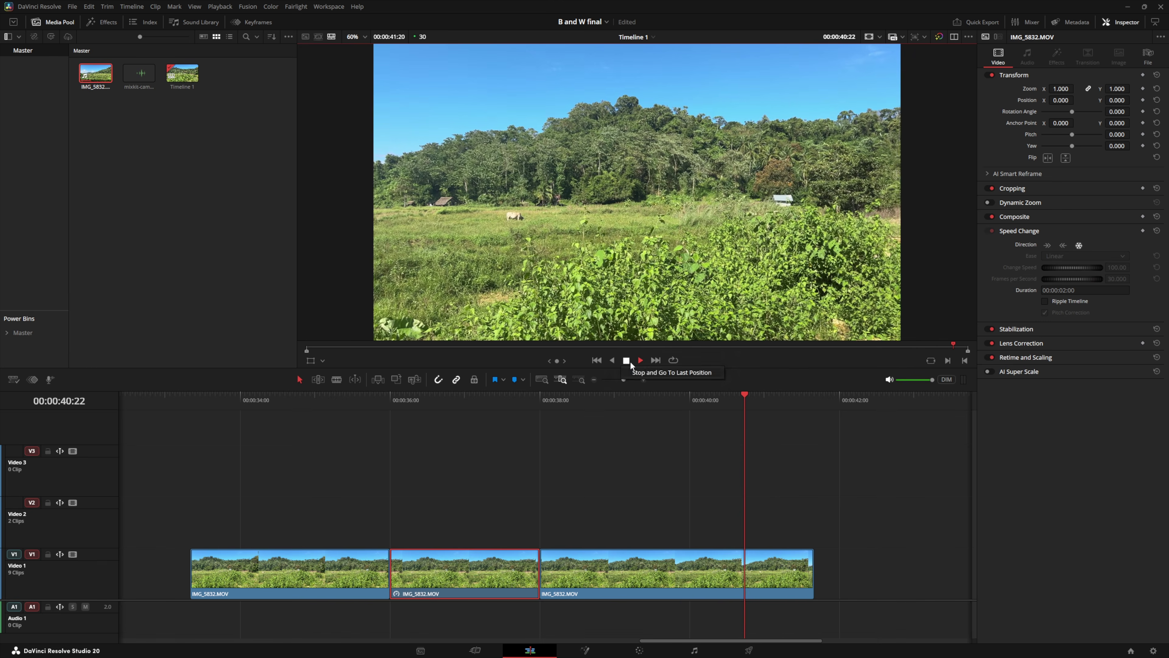
pyautogui.click(627, 360)
pyautogui.moveTo(777, 393); pyautogui.dragTo(325, 405)
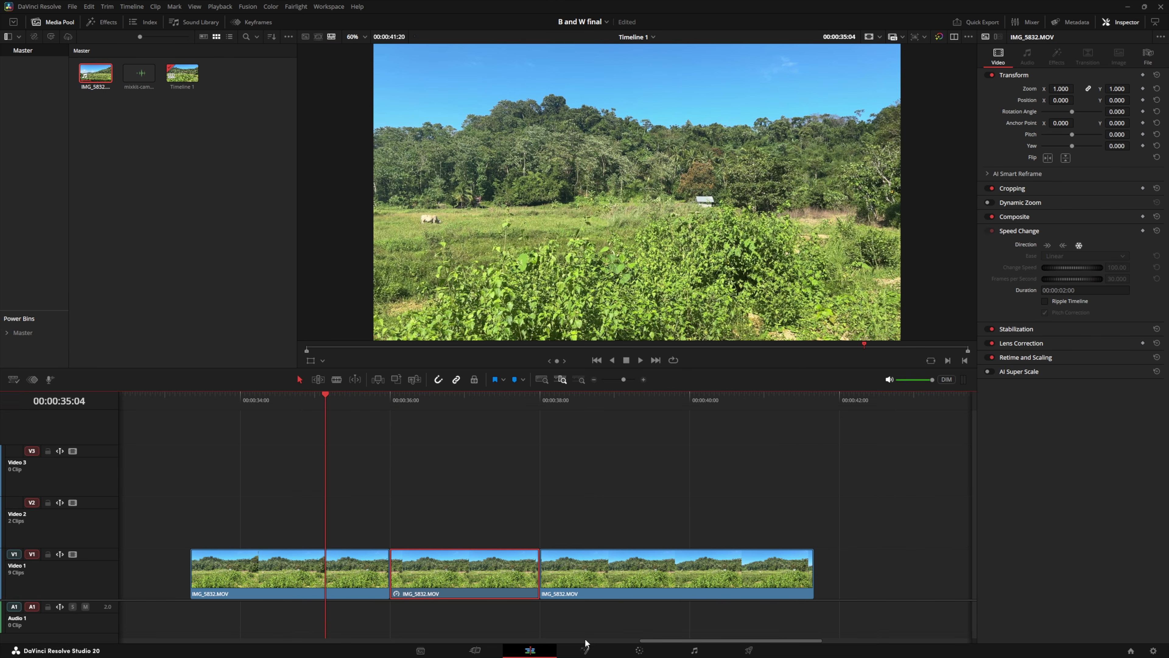
# - Disable Monochrome in the RGB Mixer for the frozen middle segment on the Color page
pyautogui.click(360, 446)
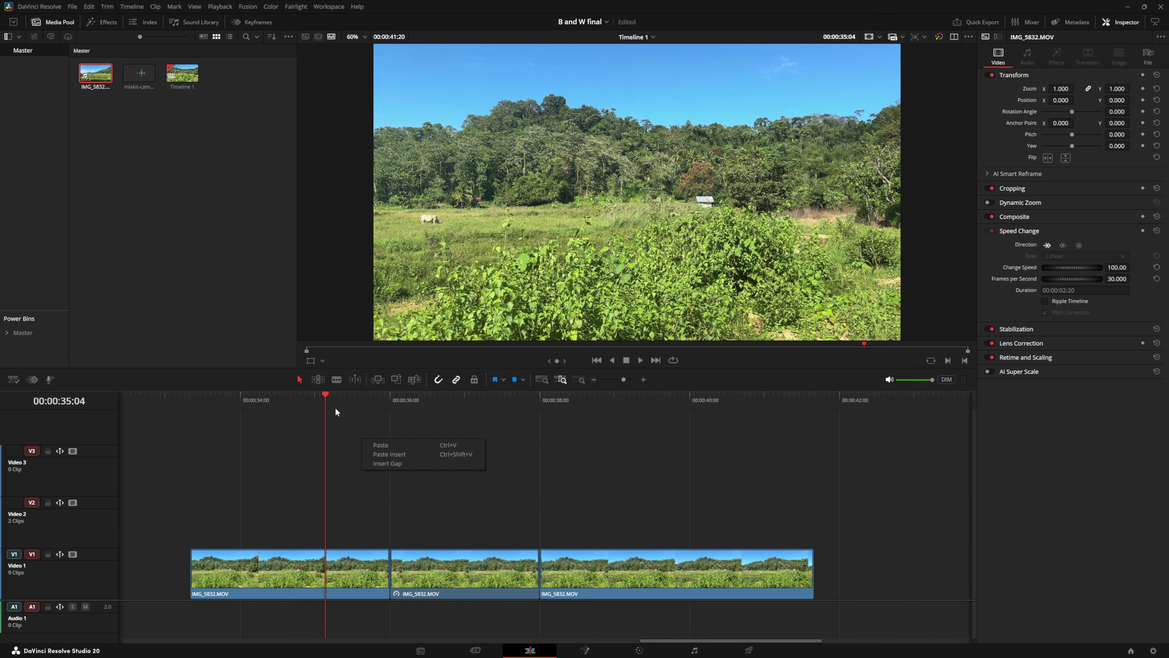
pyautogui.moveTo(325, 394); pyautogui.dragTo(435, 430)
pyautogui.click(497, 561)
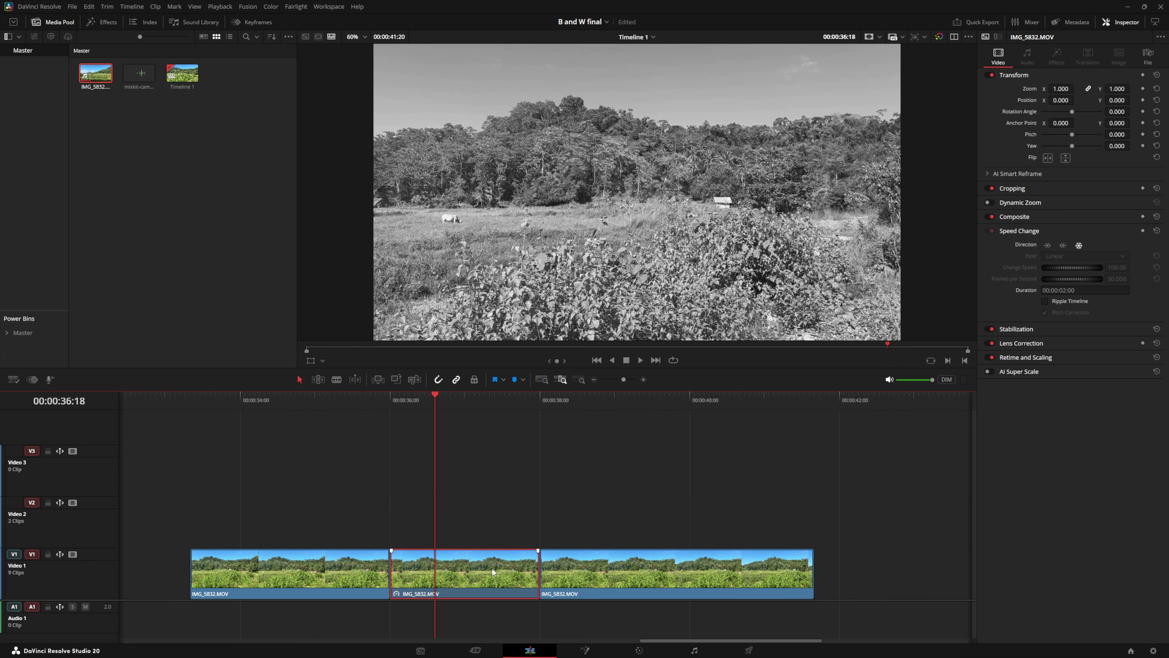
pyautogui.click(639, 652)
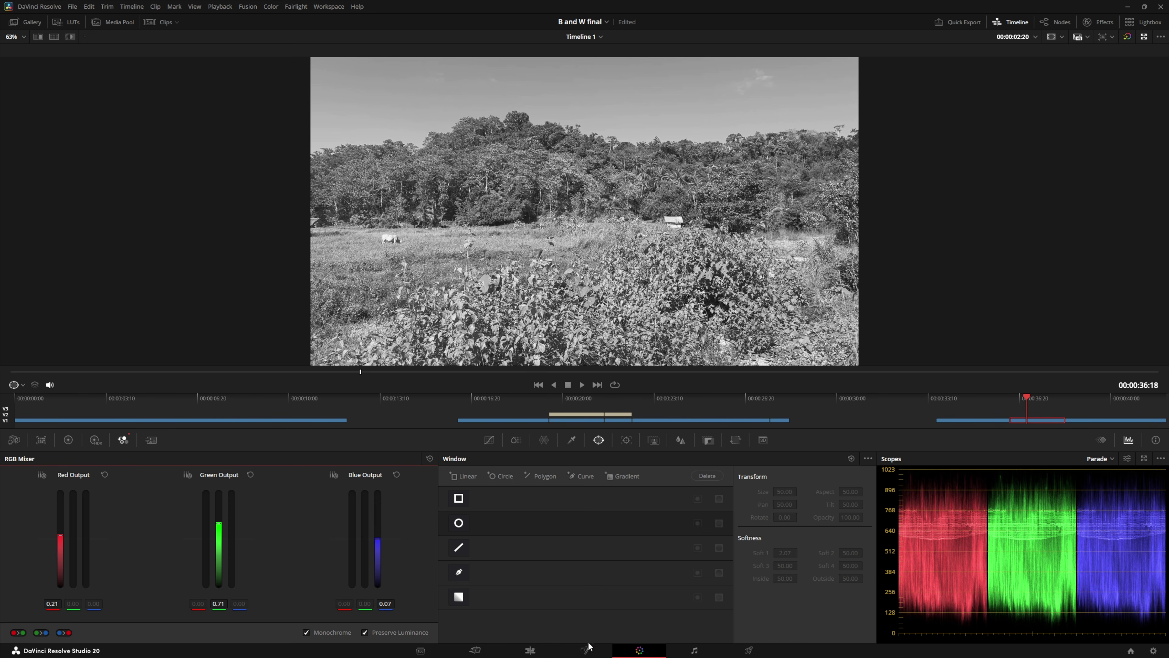
pyautogui.click(306, 633)
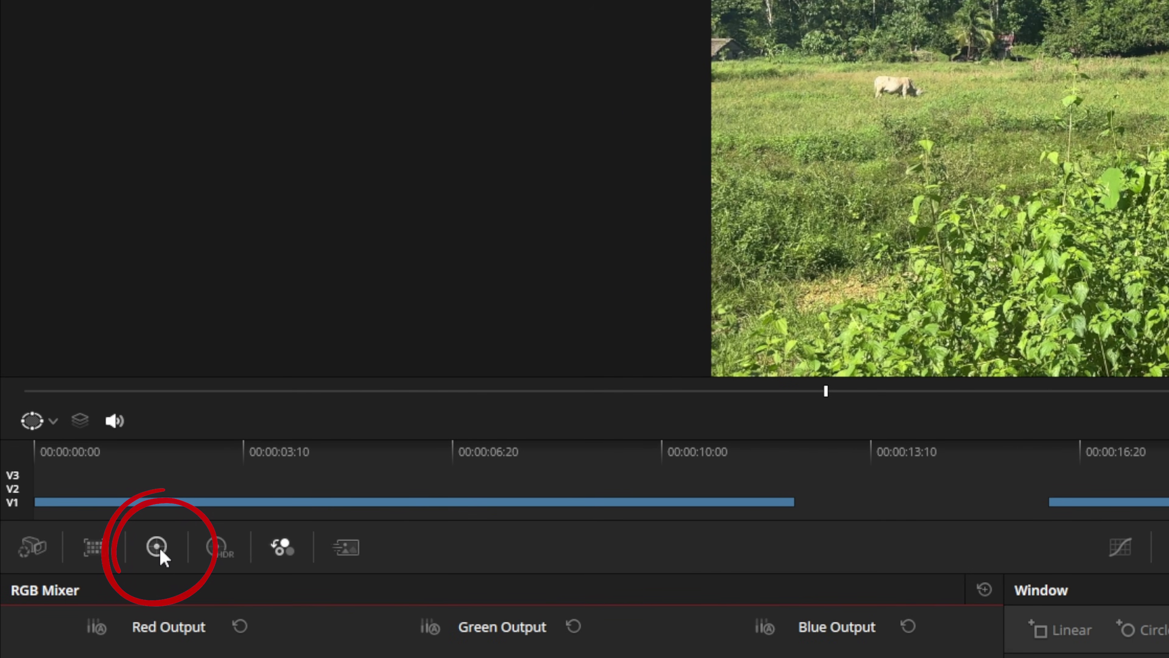
# - Desaturate the frozen segment by setting Saturation to 0.00 in the Primaries color bars
pyautogui.click(159, 548)
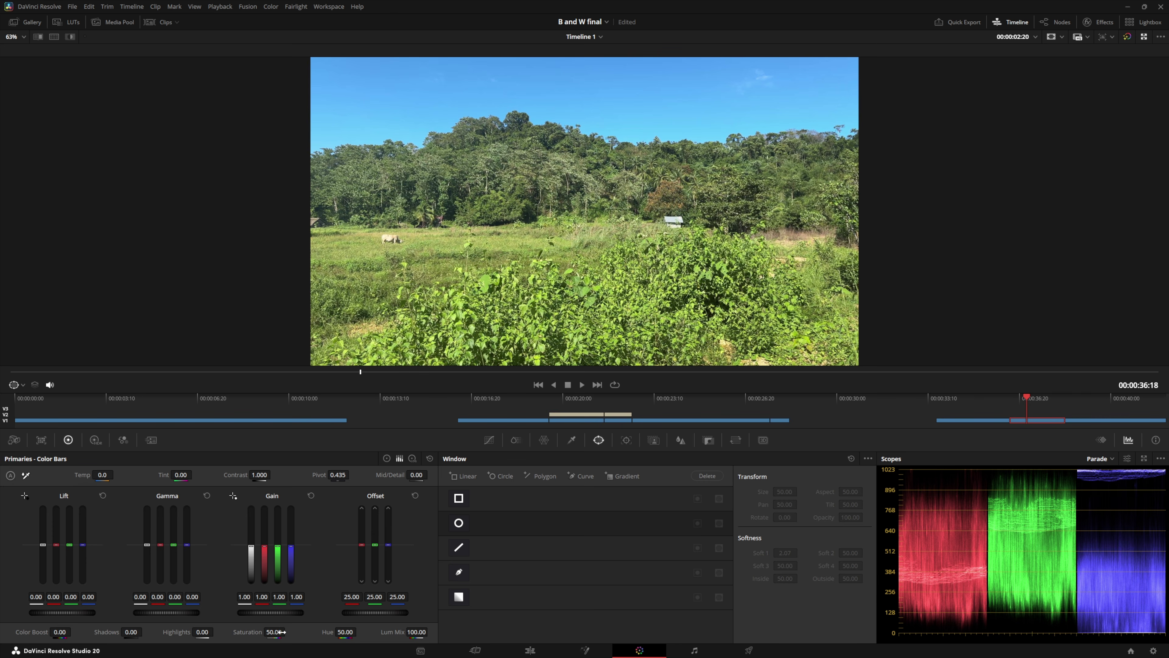
pyautogui.moveTo(283, 632); pyautogui.dragTo(111, 632)
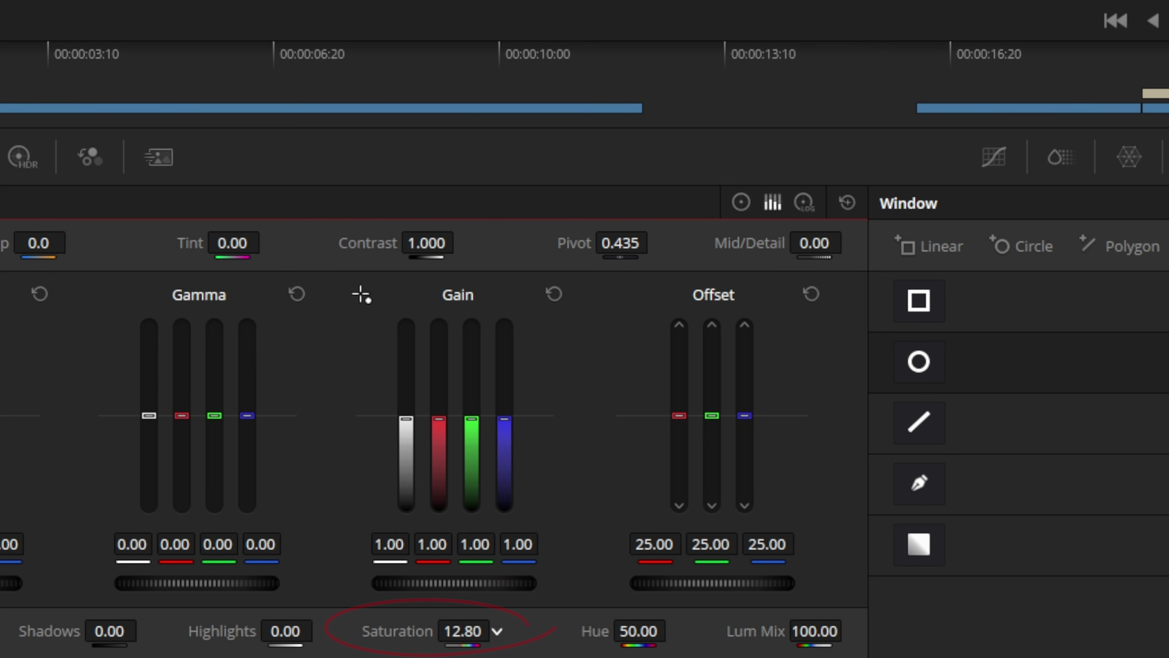
pyautogui.moveTo(463, 631); pyautogui.dragTo(403, 631)
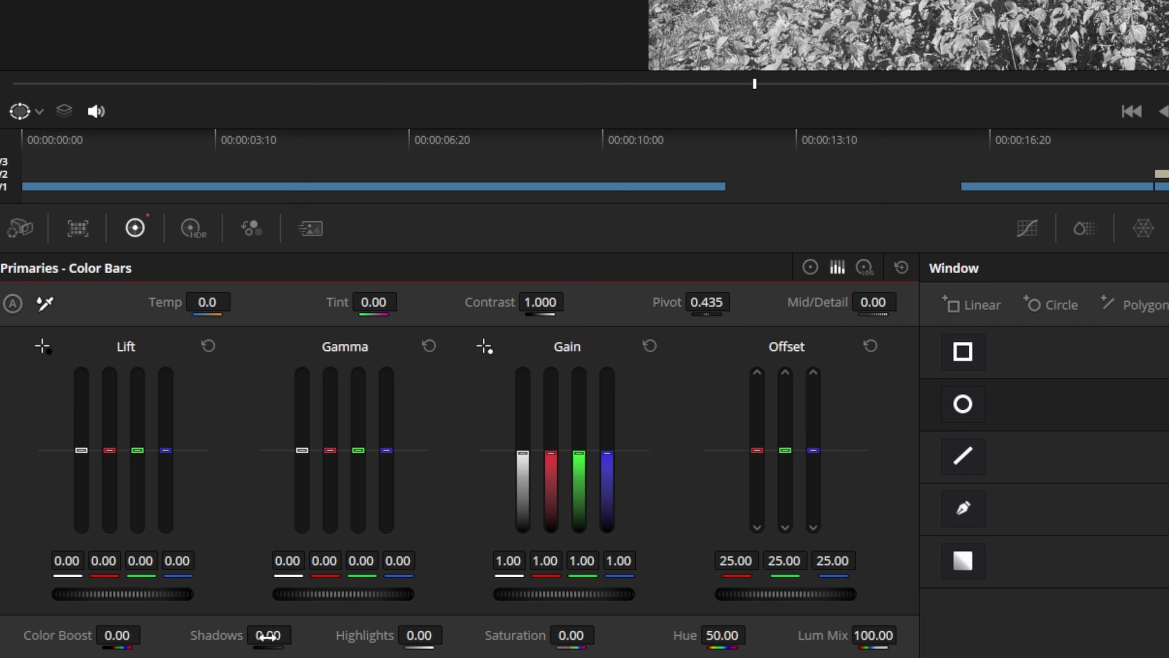
# - Set the frozen segment's Shadows to -26.50 and Contrast to 1.088
pyautogui.moveTo(110, 631); pyautogui.dragTo(151, 631)
pyautogui.moveTo(268, 635); pyautogui.dragTo(210, 635)
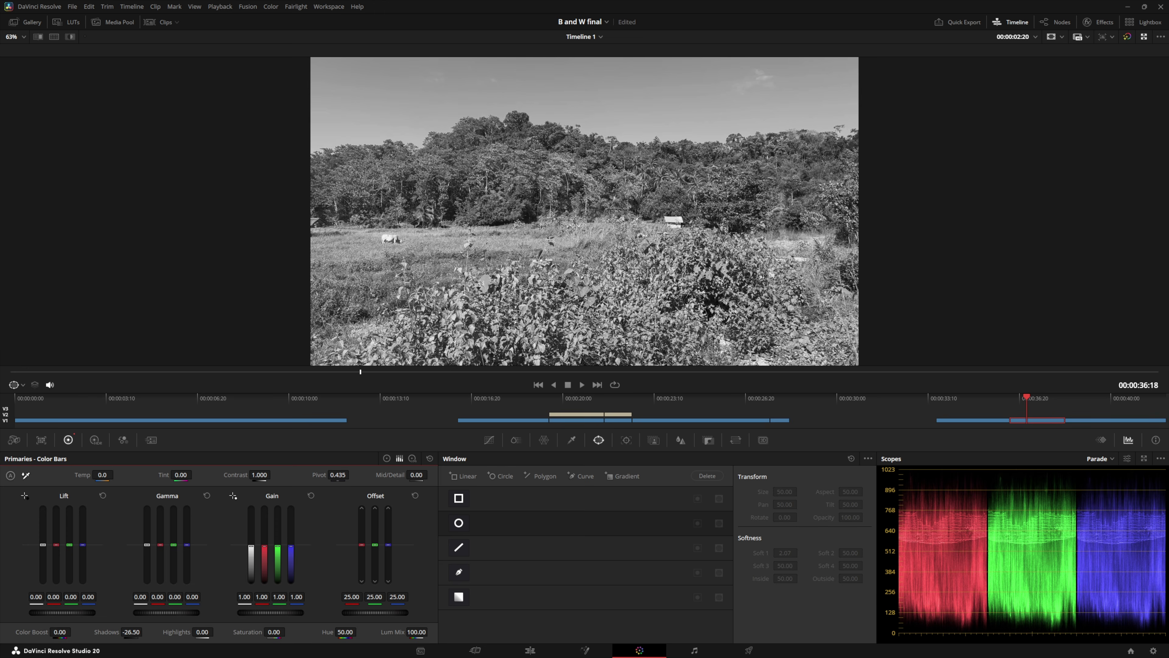
pyautogui.moveTo(554, 306); pyautogui.dragTo(506, 306)
pyautogui.moveTo(259, 475); pyautogui.dragTo(302, 475)
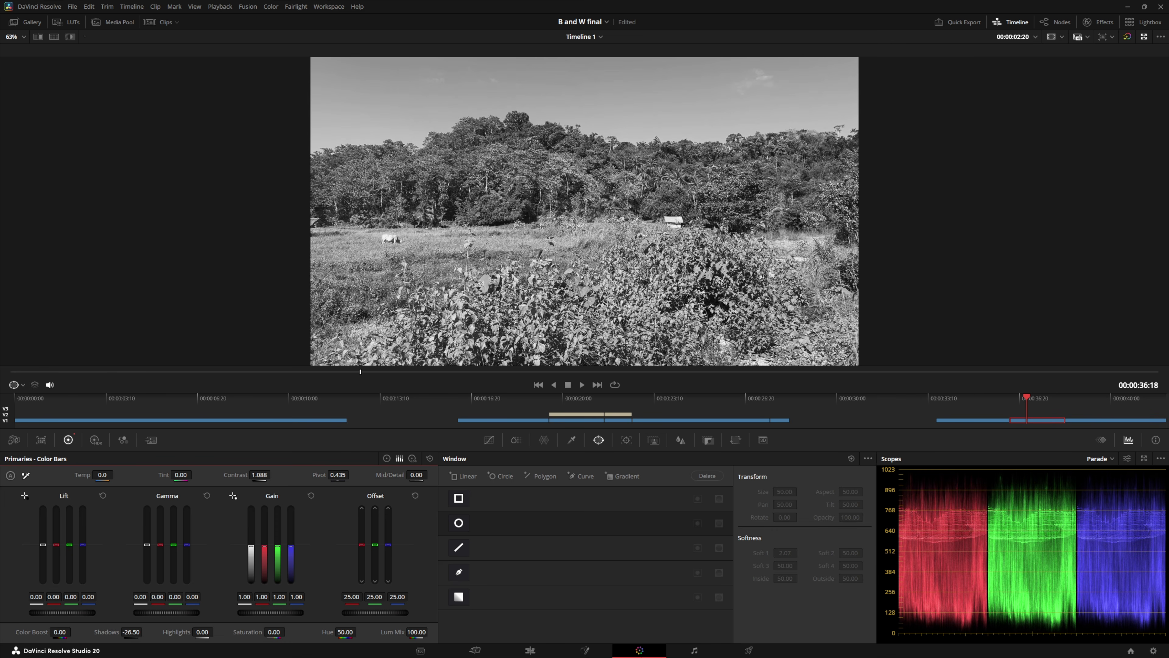
# - Play the timeline on the Edit page from before the freeze frame to review the graded black-and-white segment
pyautogui.click(530, 651)
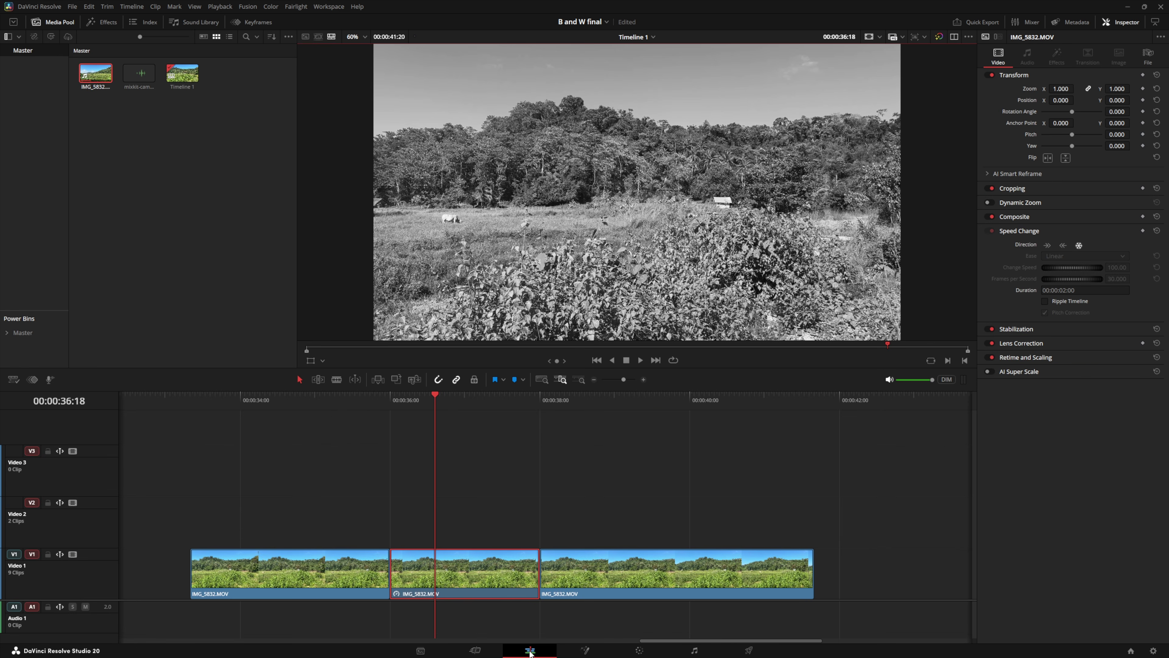
pyautogui.click(296, 406)
pyautogui.click(641, 360)
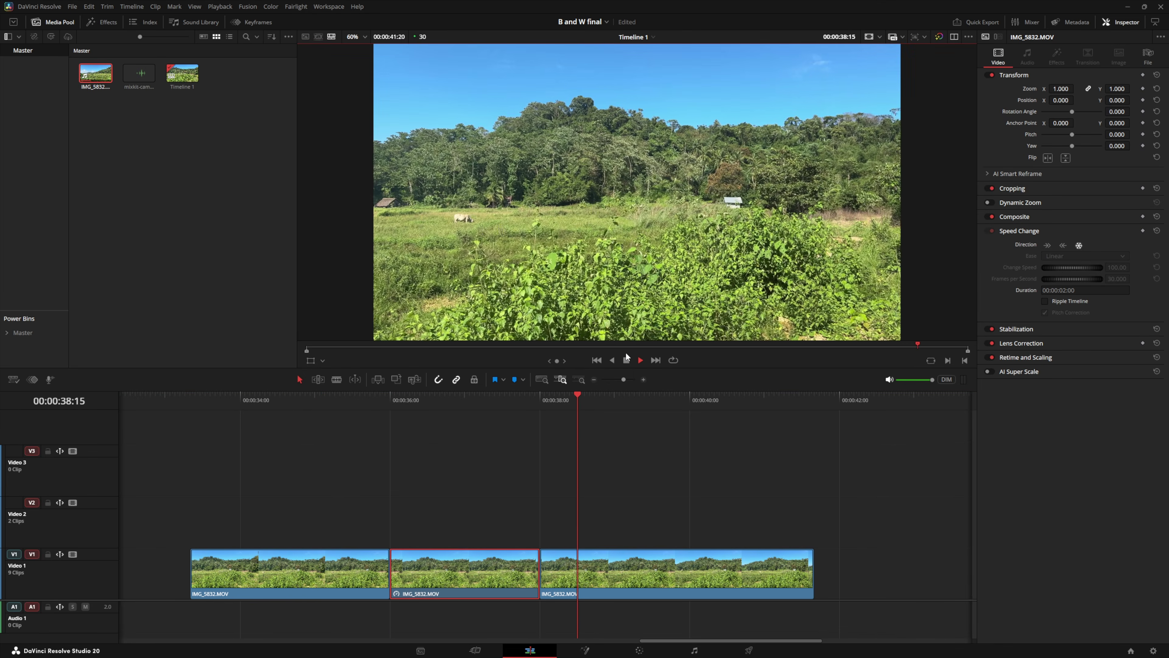
pyautogui.click(626, 359)
# - At 00:00:36:00, set the frozen segment's zoom to 0.730 and rotation angle to 1.780, and keyframe its transform
pyautogui.click(476, 396)
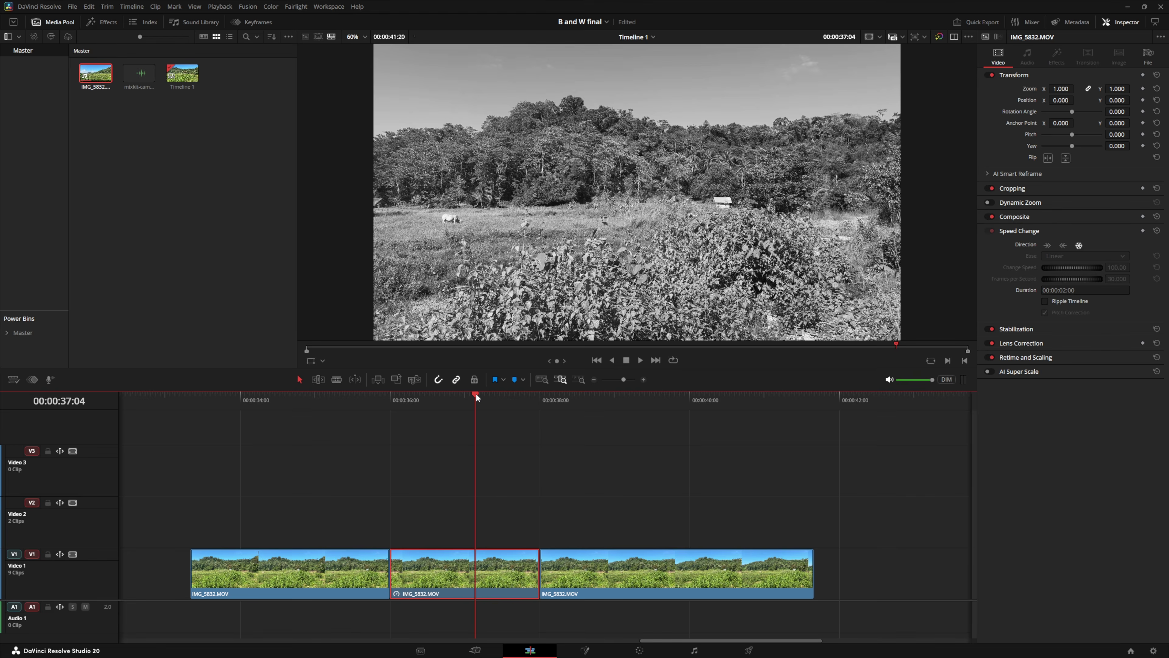
pyautogui.moveTo(477, 397); pyautogui.dragTo(424, 428)
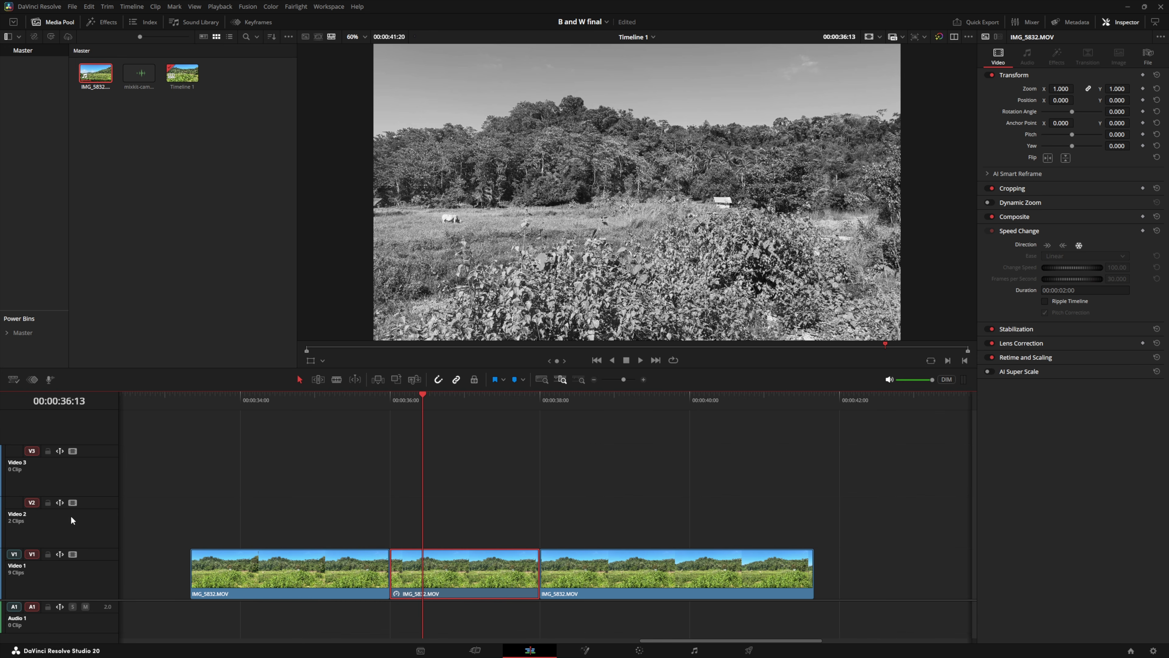
pyautogui.press('Right')
pyautogui.press('Right')
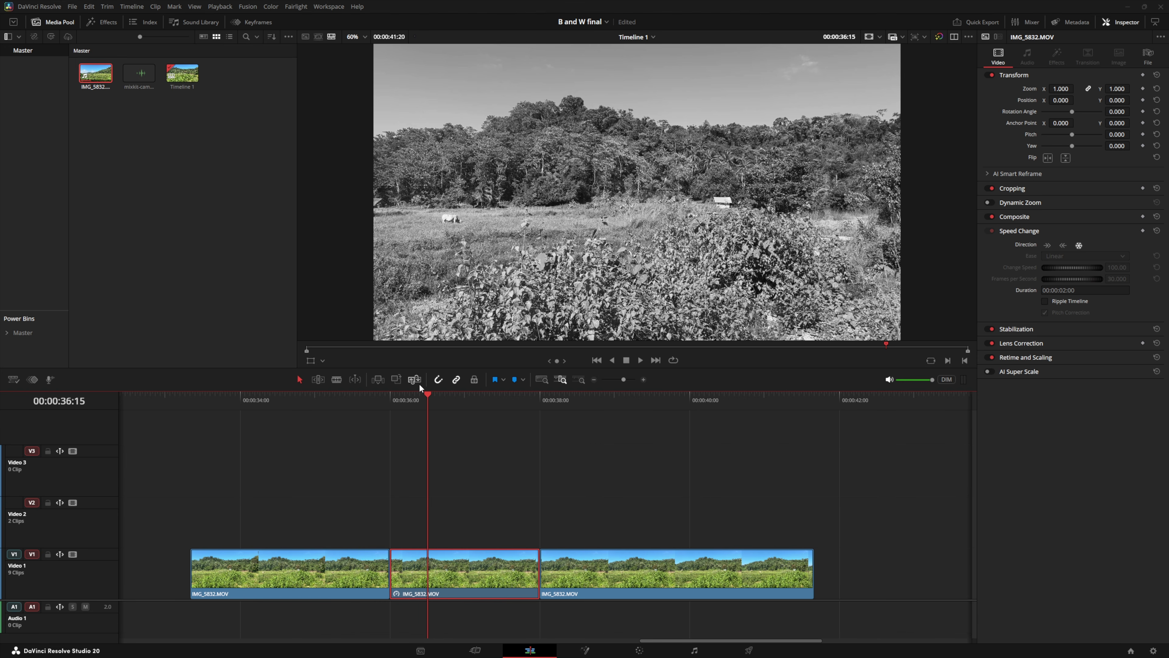
pyautogui.moveTo(426, 392); pyautogui.dragTo(395, 401)
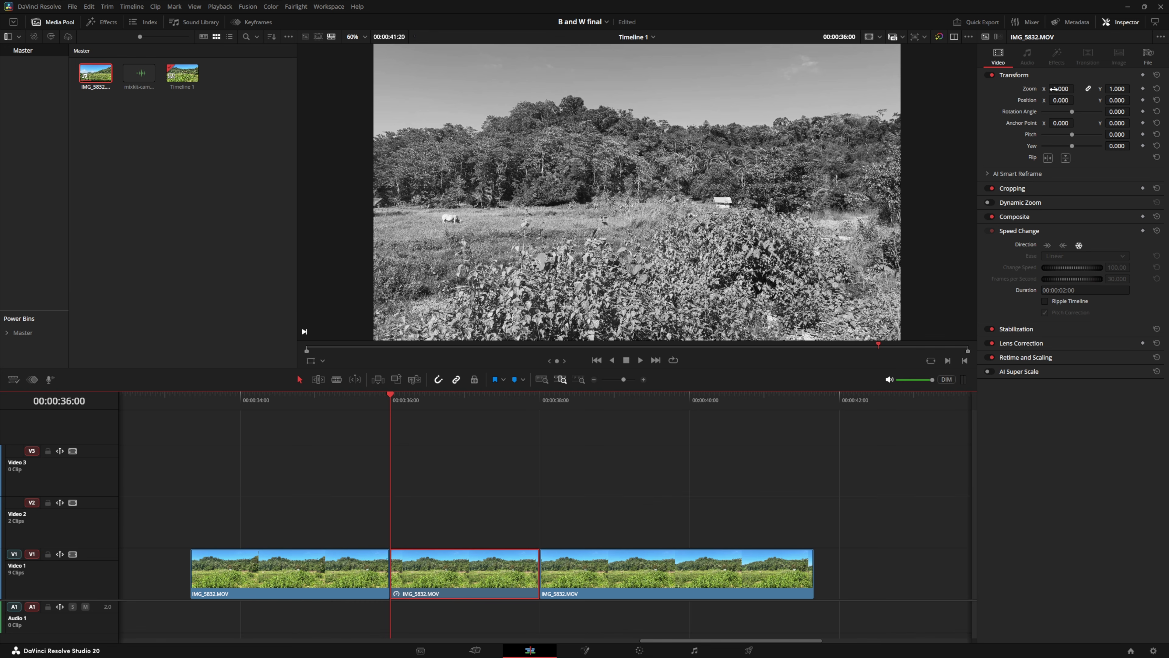
pyautogui.moveTo(1052, 88); pyautogui.dragTo(1117, 89)
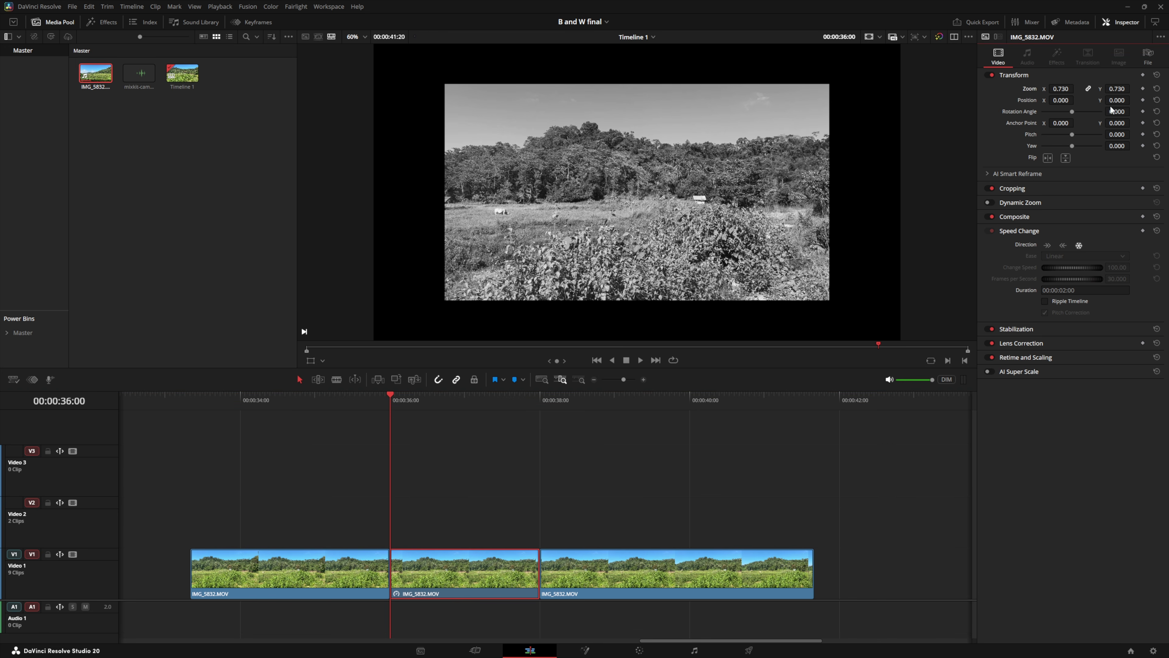
pyautogui.moveTo(1117, 111); pyautogui.dragTo(1133, 111)
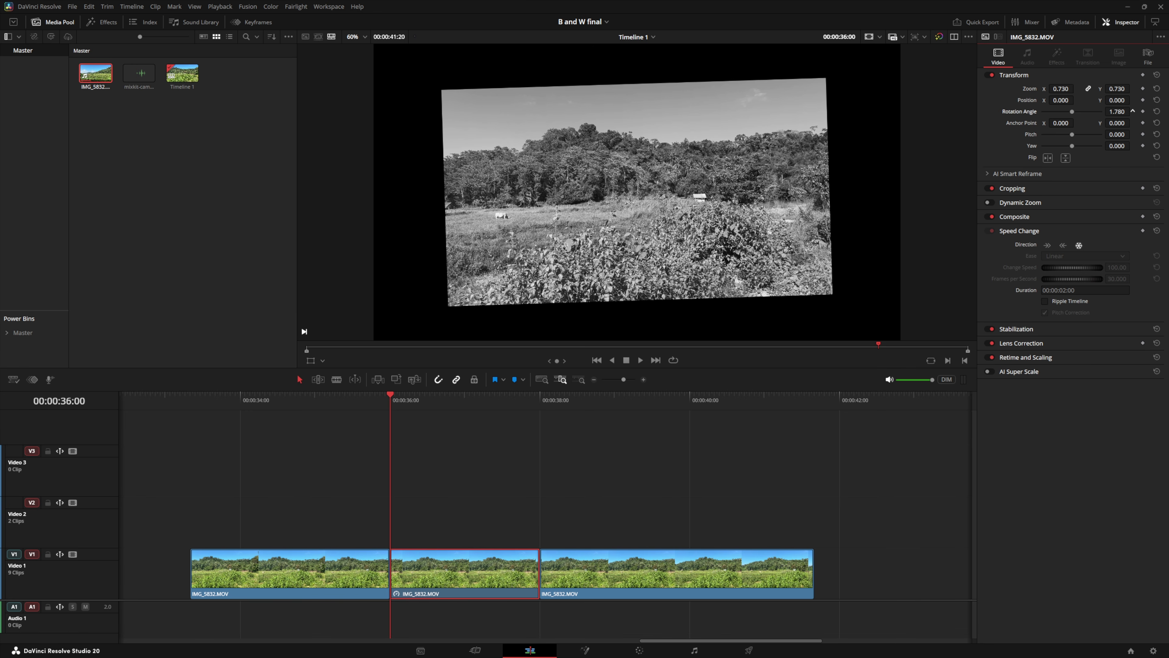
pyautogui.click(1143, 89)
# - At 00:00:37:00, reset the frozen segment's zoom to 1.000 and rotation angle to 0.000 as end keyframes
pyautogui.moveTo(392, 393); pyautogui.dragTo(465, 393)
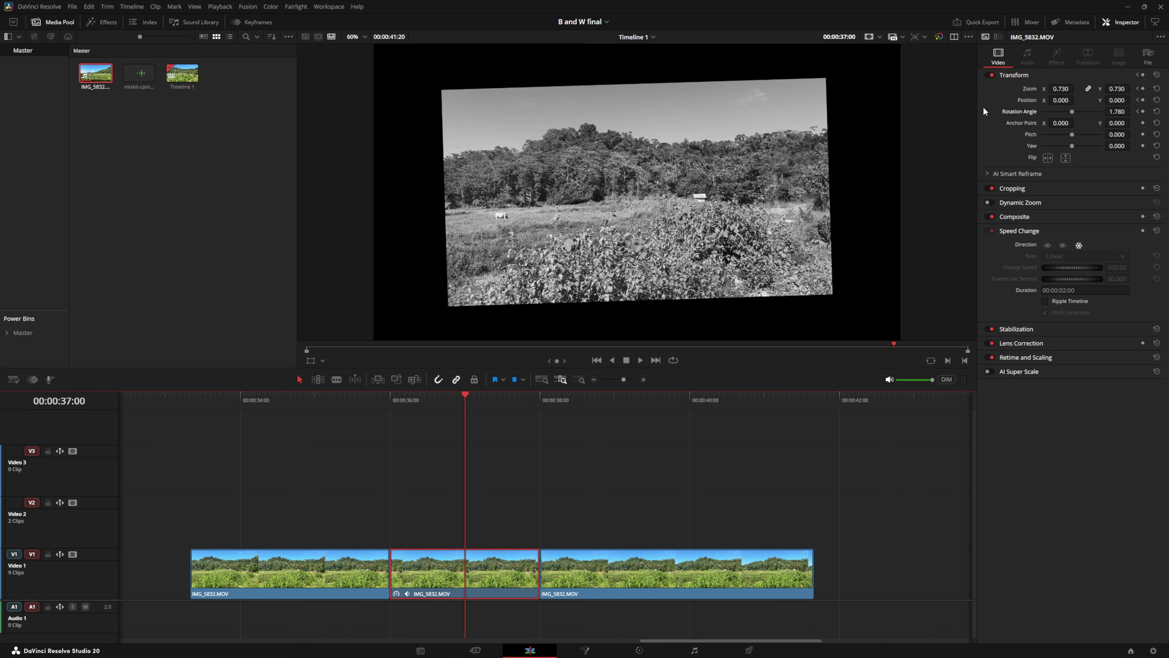
pyautogui.doubleClick(1029, 90)
pyautogui.doubleClick(1020, 112)
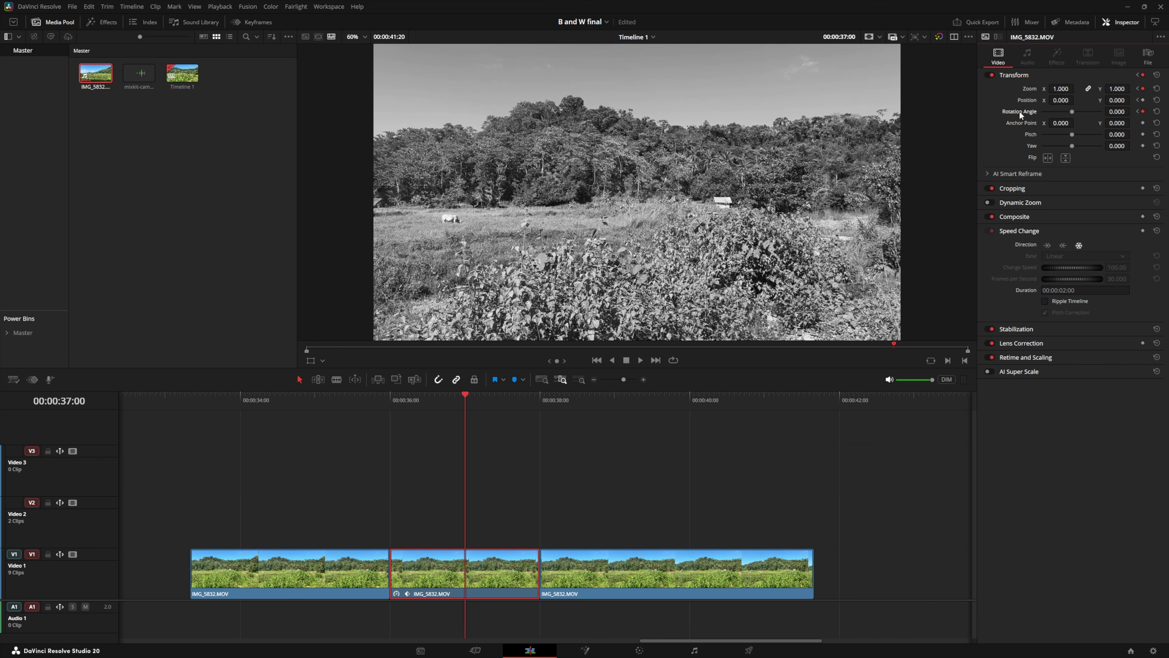
# - Play the animated freeze frame from just before its start, then return the playhead to 00:00:35:05
pyautogui.click(368, 398)
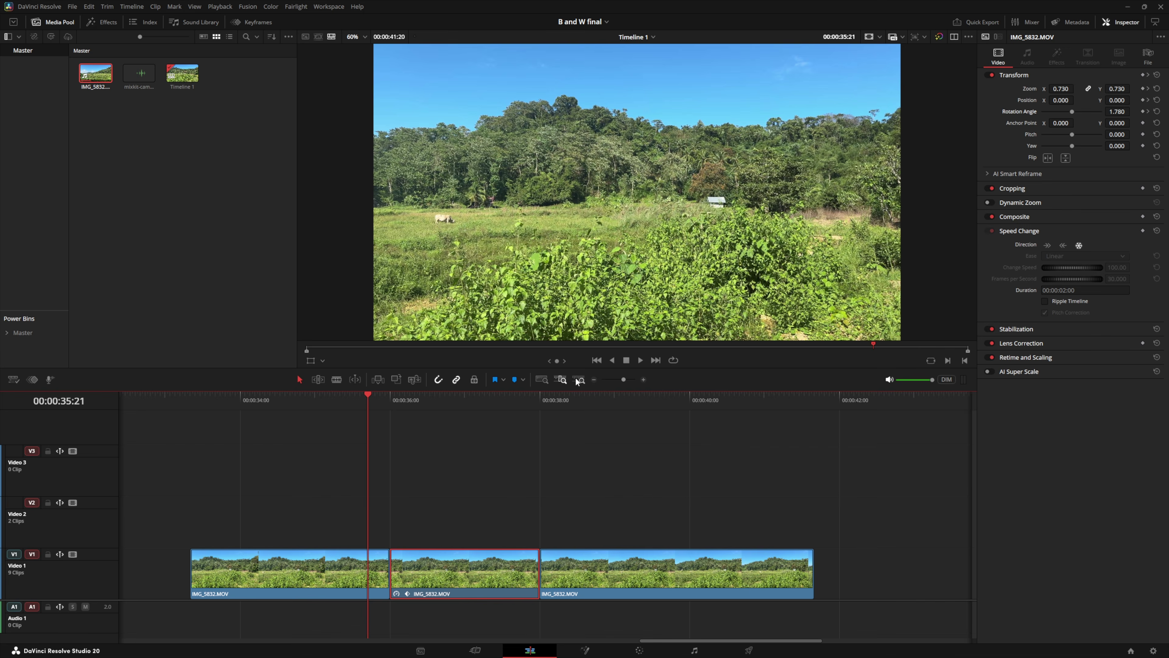
pyautogui.click(641, 360)
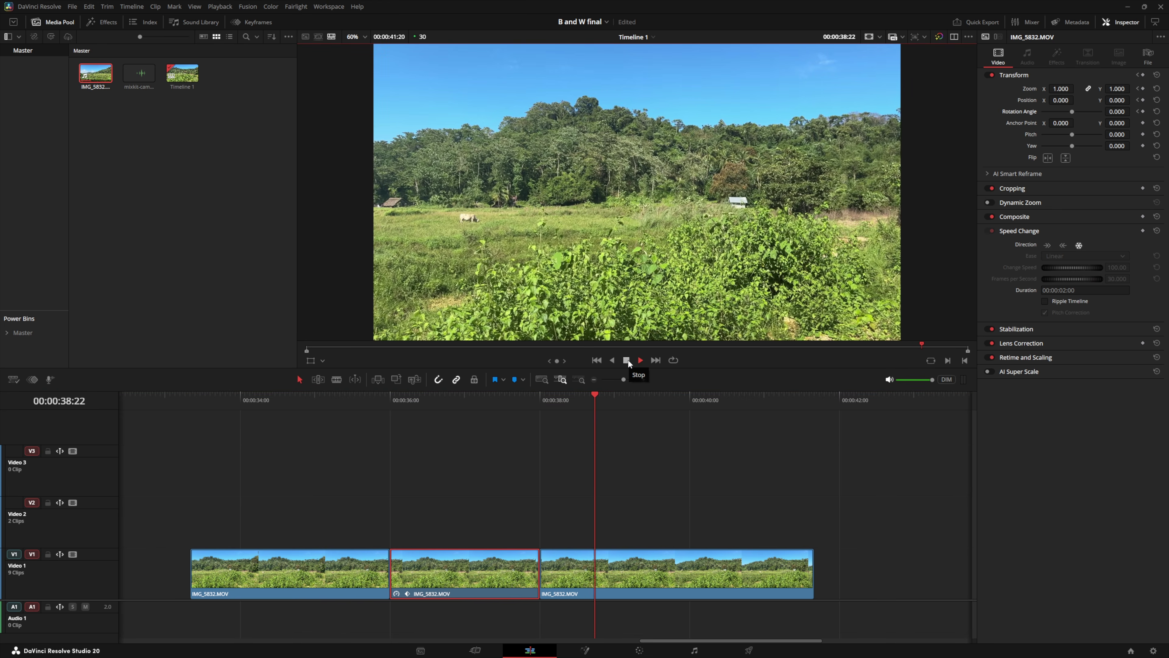
pyautogui.click(627, 361)
pyautogui.moveTo(509, 393); pyautogui.dragTo(327, 410)
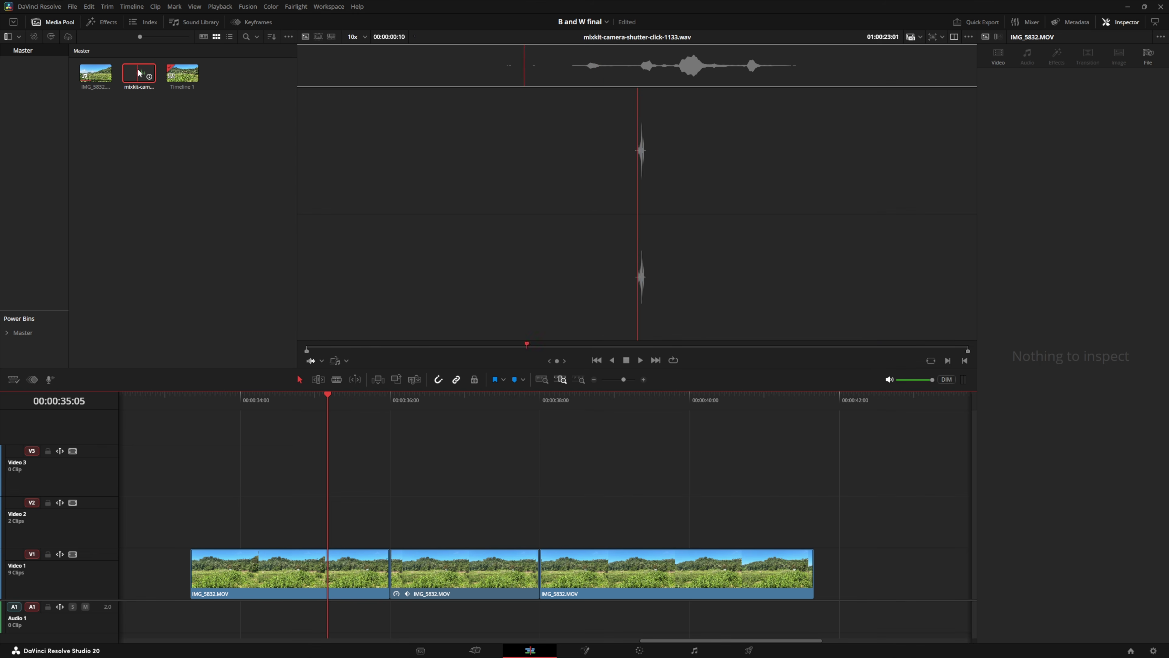
# - Place the camera shutter click on Audio 1 at the start of the frozen segment and play across the transition to check it
pyautogui.moveTo(140, 73); pyautogui.dragTo(170, 109)
pyautogui.moveTo(420, 649); pyautogui.dragTo(385, 608)
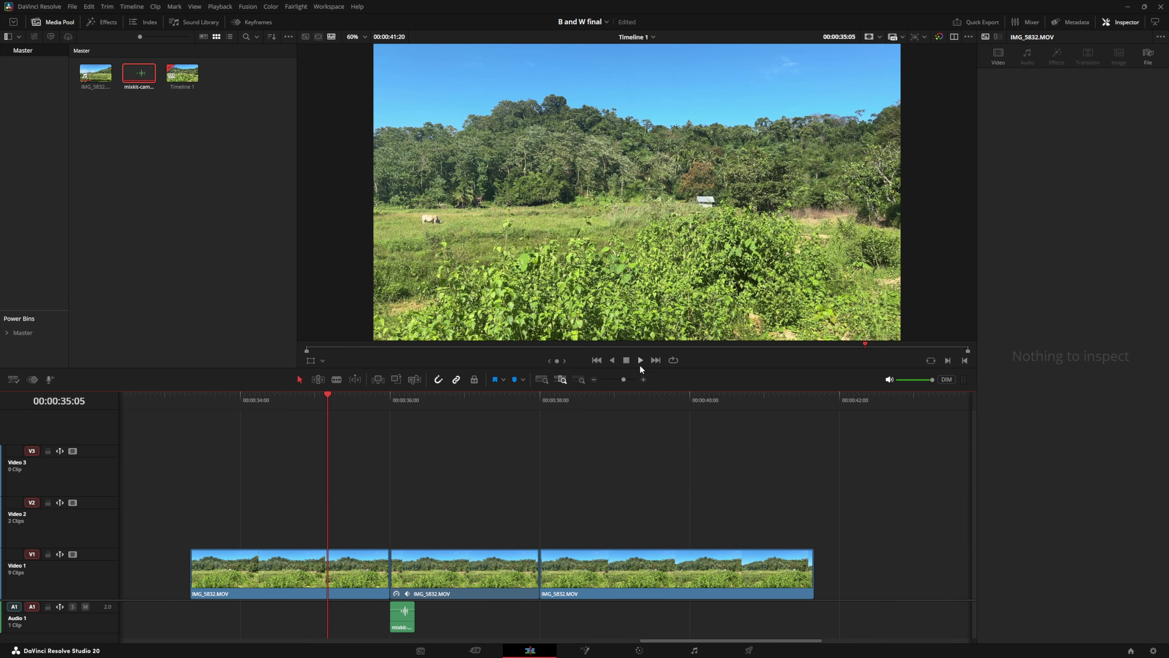
pyautogui.click(641, 360)
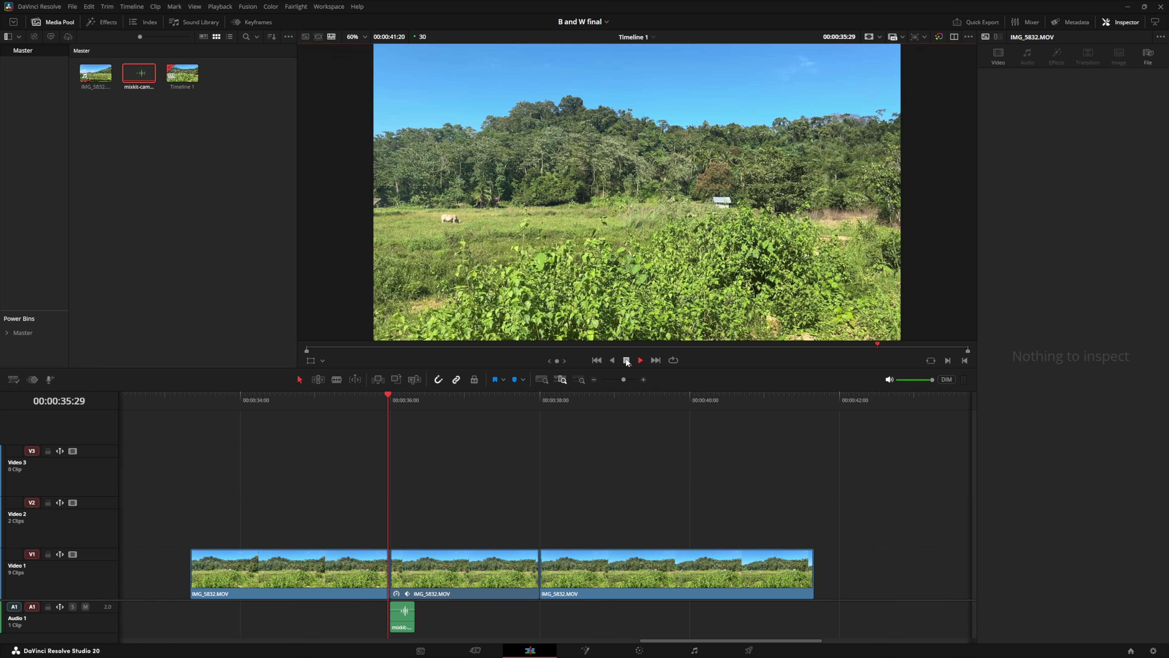
pyautogui.click(627, 361)
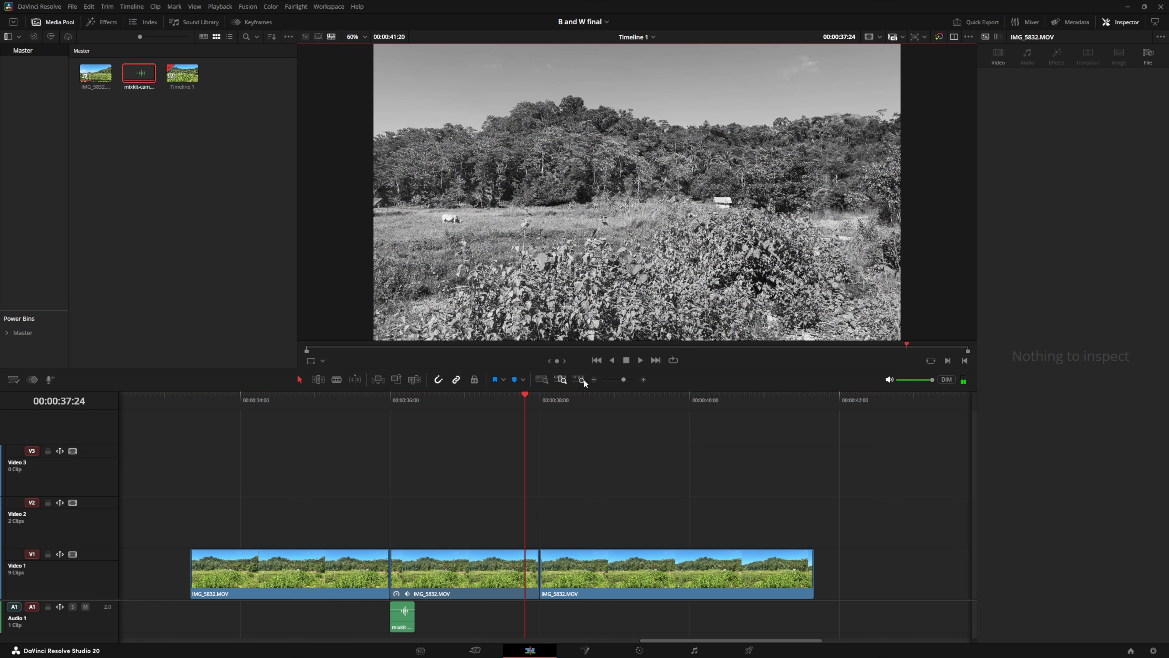
pyautogui.moveTo(523, 398); pyautogui.dragTo(610, 428)
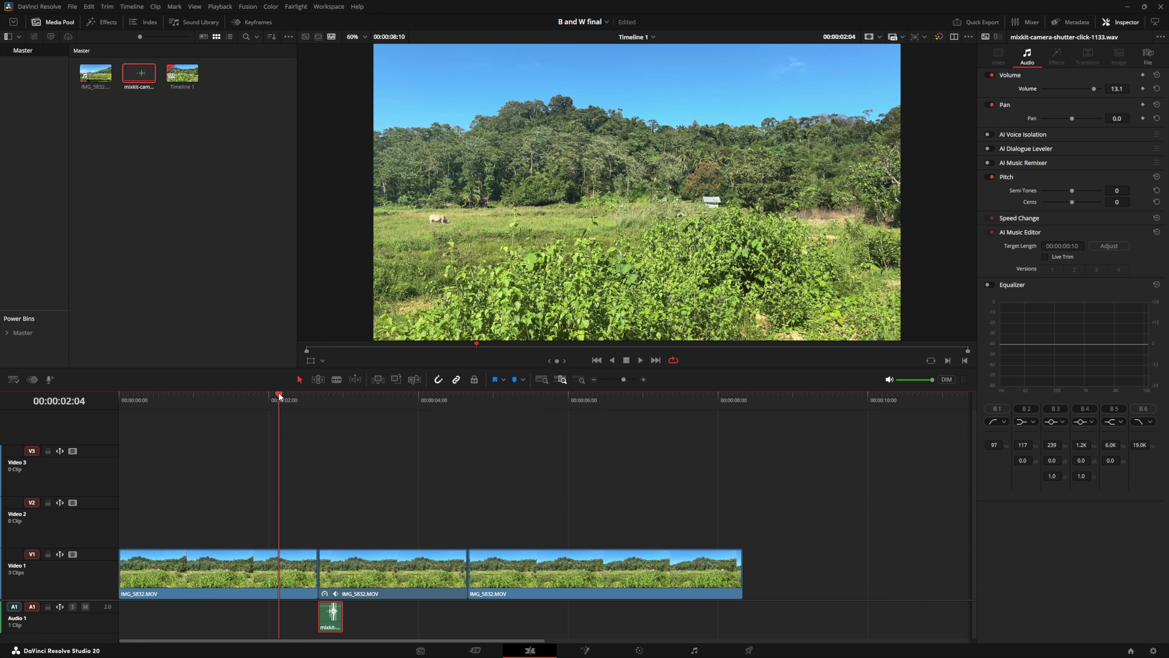
# - On the Color page, enable Monochrome in the RGB Mixer for the frozen segment and scrub through it
pyautogui.moveTo(281, 396); pyautogui.dragTo(437, 411)
pyautogui.click(640, 650)
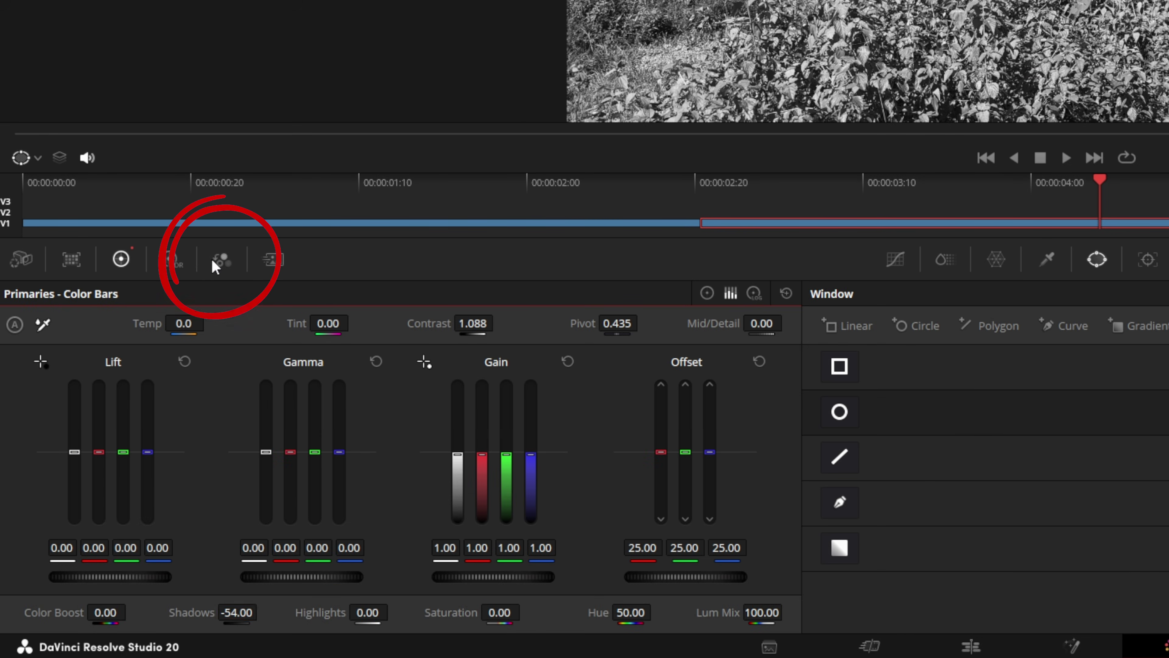
pyautogui.click(217, 260)
pyautogui.click(590, 618)
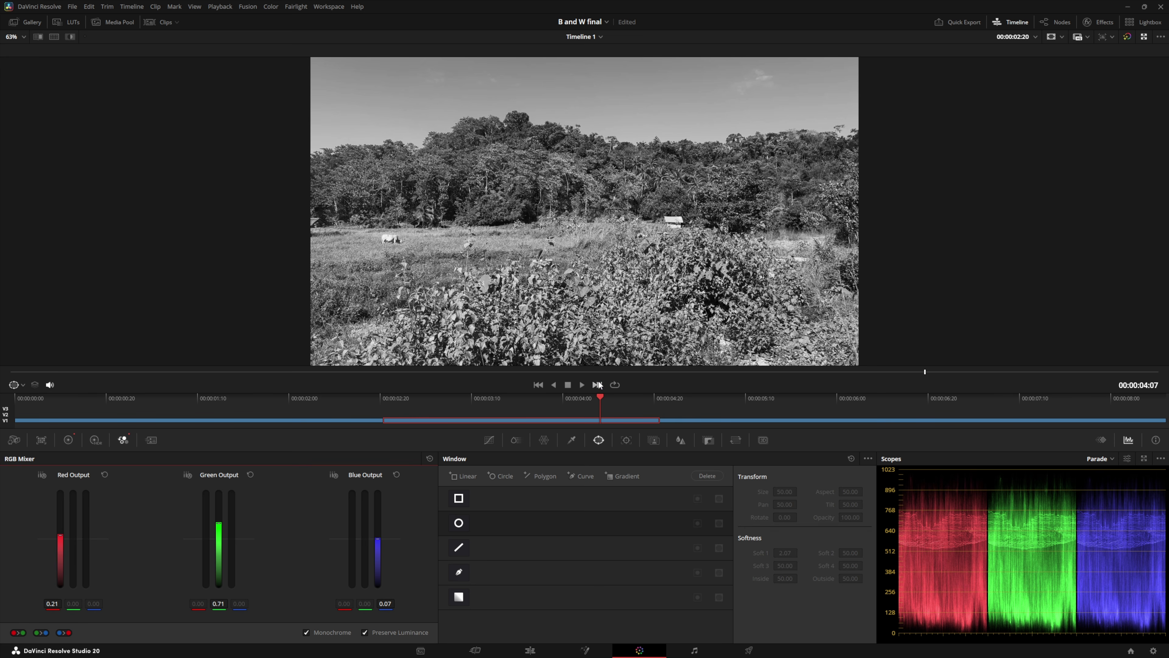
pyautogui.moveTo(601, 398); pyautogui.dragTo(558, 410)
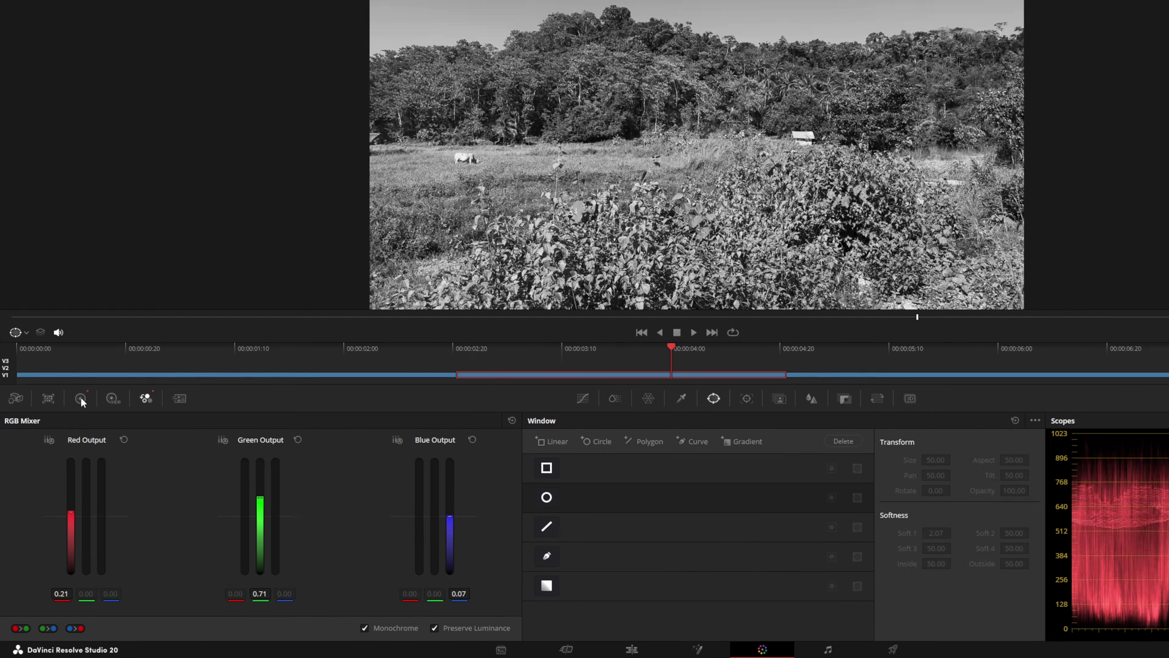
# - At 00:00:03:00, set the frozen segment's Shadows to -38.00 and Saturation to 0.00 in the Primaries color bars
pyautogui.click(68, 440)
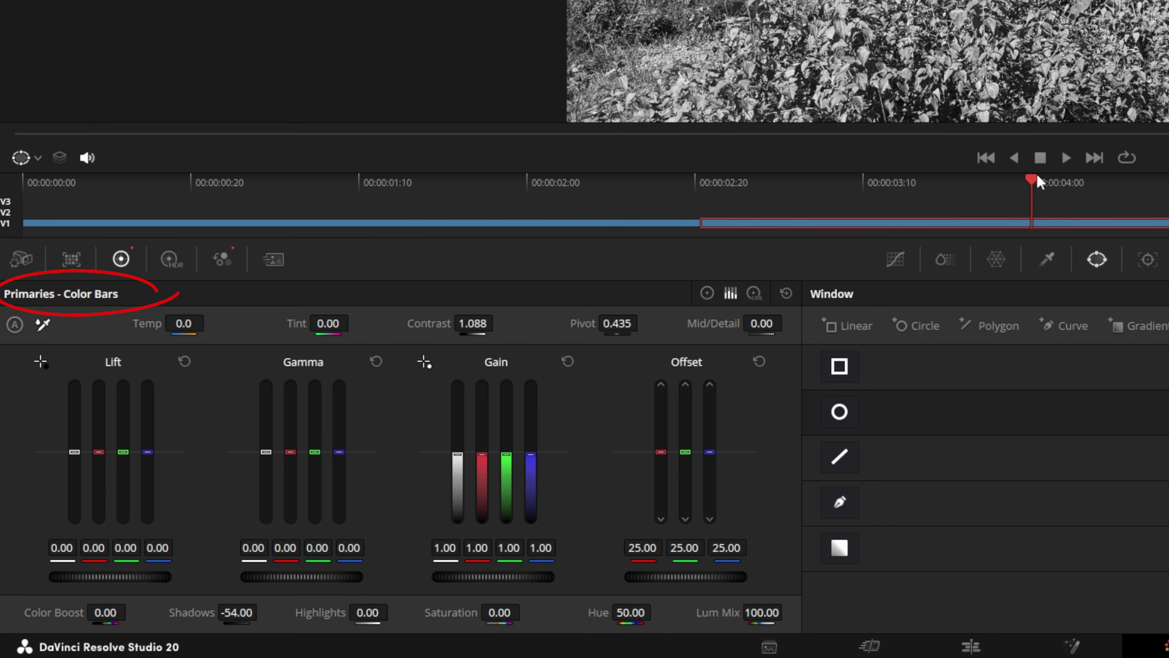
pyautogui.moveTo(1026, 187)
pyautogui.mouseDown()
pyautogui.moveTo(682, 208)
pyautogui.moveTo(786, 203)
pyautogui.mouseUp()
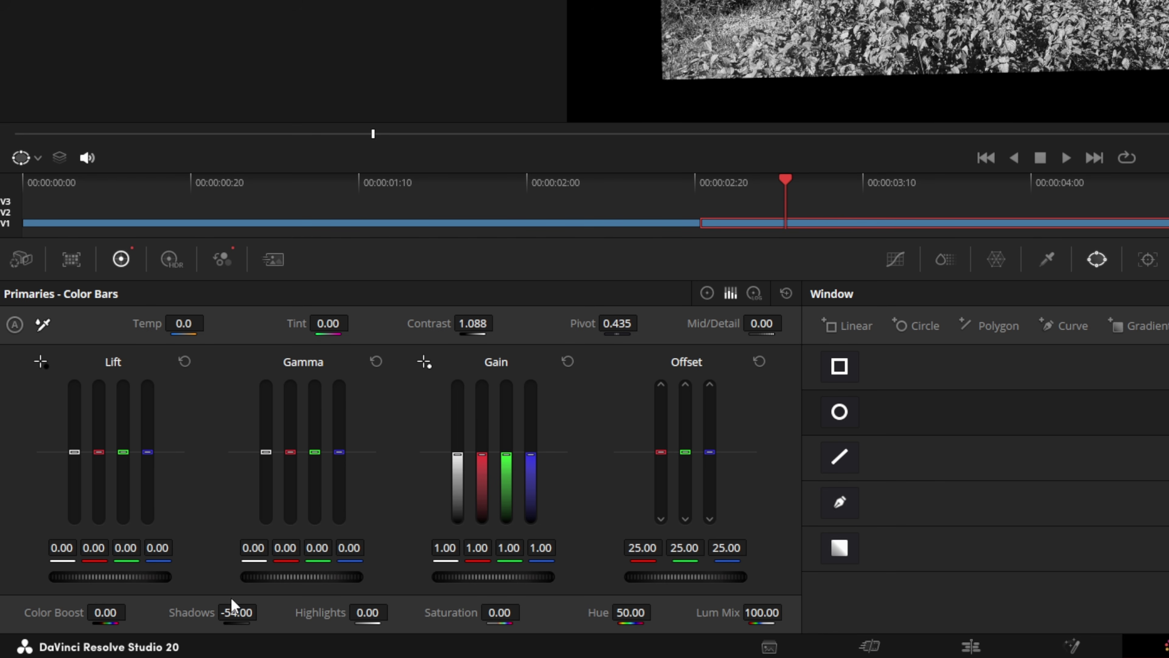
pyautogui.moveTo(232, 614); pyautogui.dragTo(263, 614)
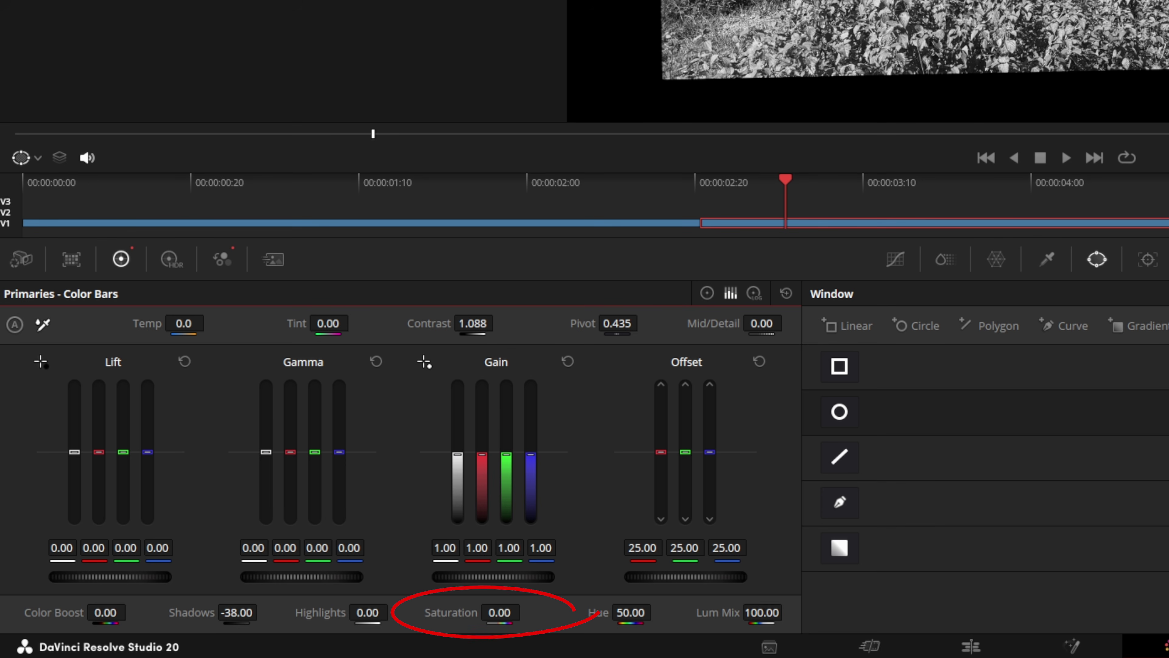
pyautogui.moveTo(510, 613); pyautogui.dragTo(497, 613)
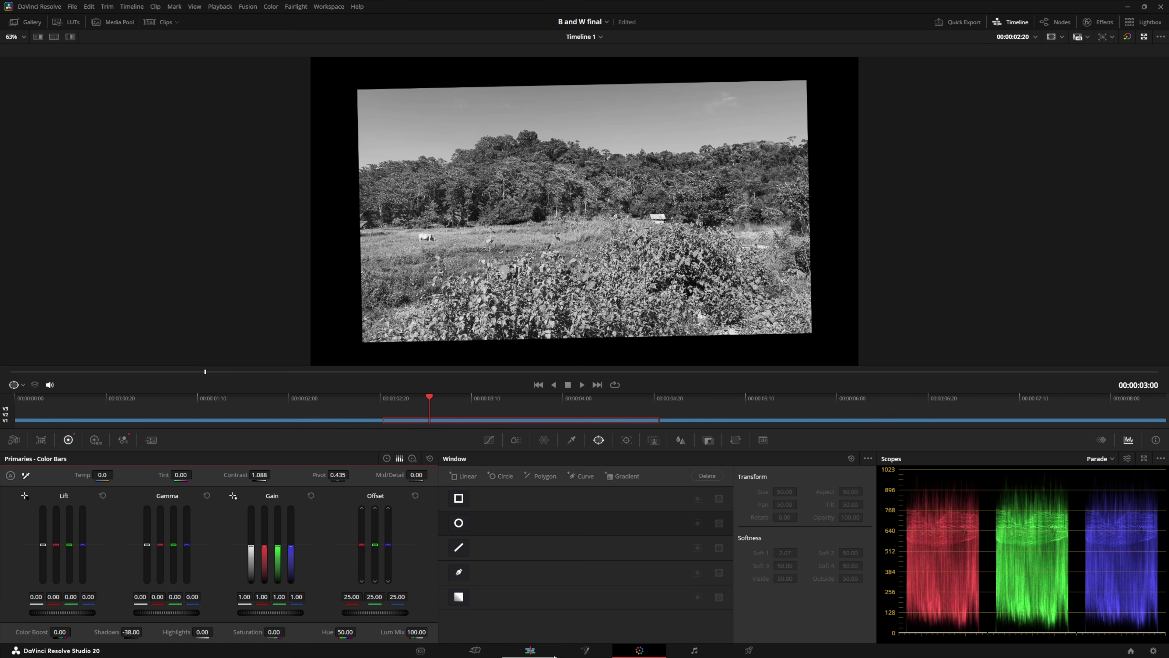
# - Return to the Edit page, scrub through the timeline, and play it from before the freeze frame to review the complete effect
pyautogui.click(530, 650)
pyautogui.moveTo(240, 397); pyautogui.dragTo(609, 429)
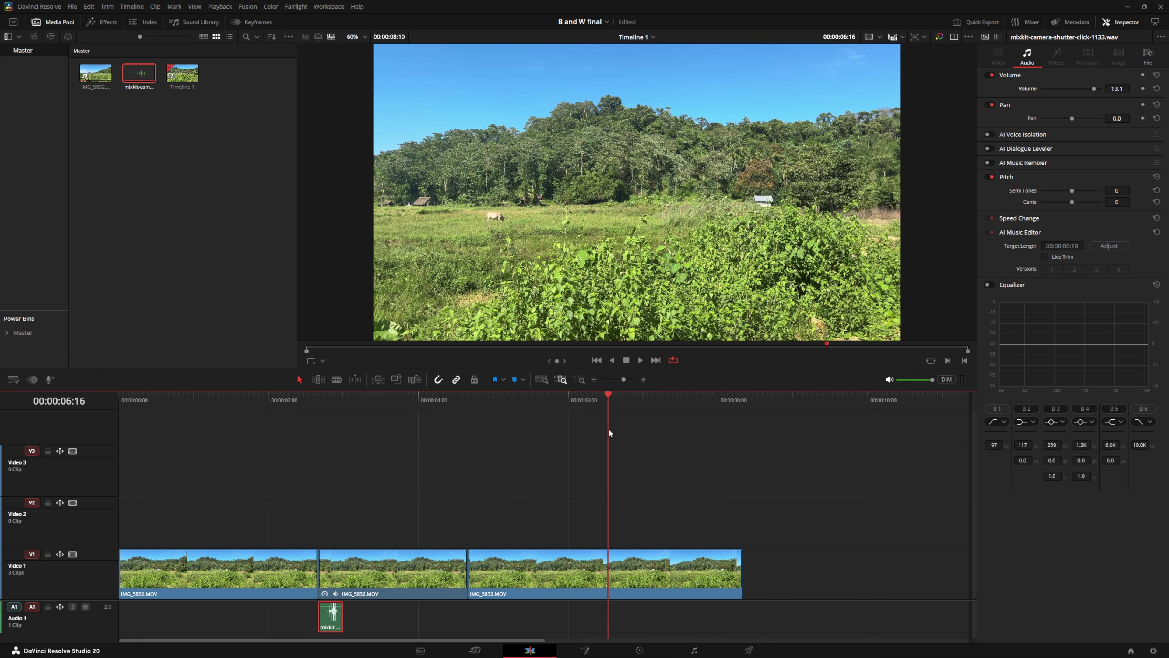
pyautogui.click(186, 404)
pyautogui.click(642, 362)
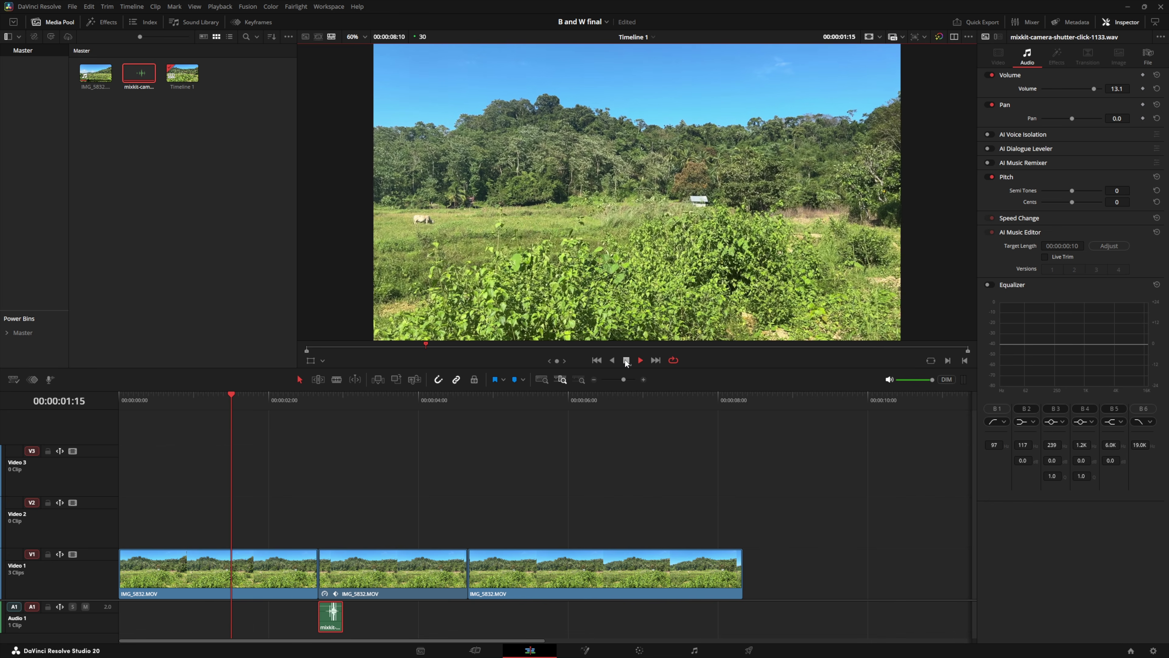